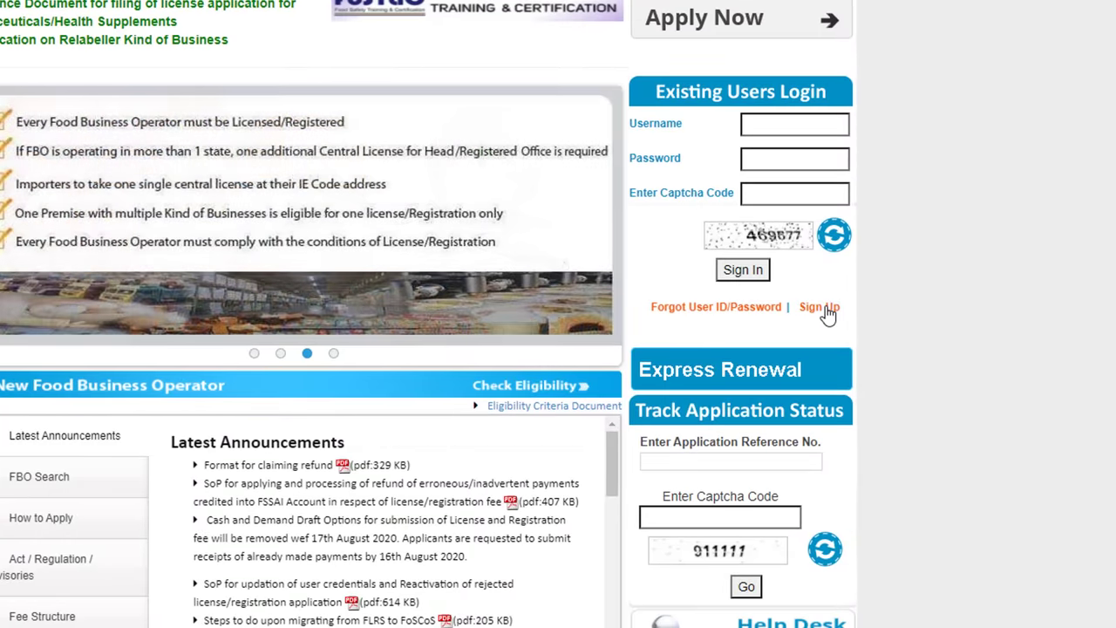
# Step: Fill the FBO sign-up company name, pin code and address, with state Uttar Pradesh and district Bijnor
pyautogui.click(820, 308)
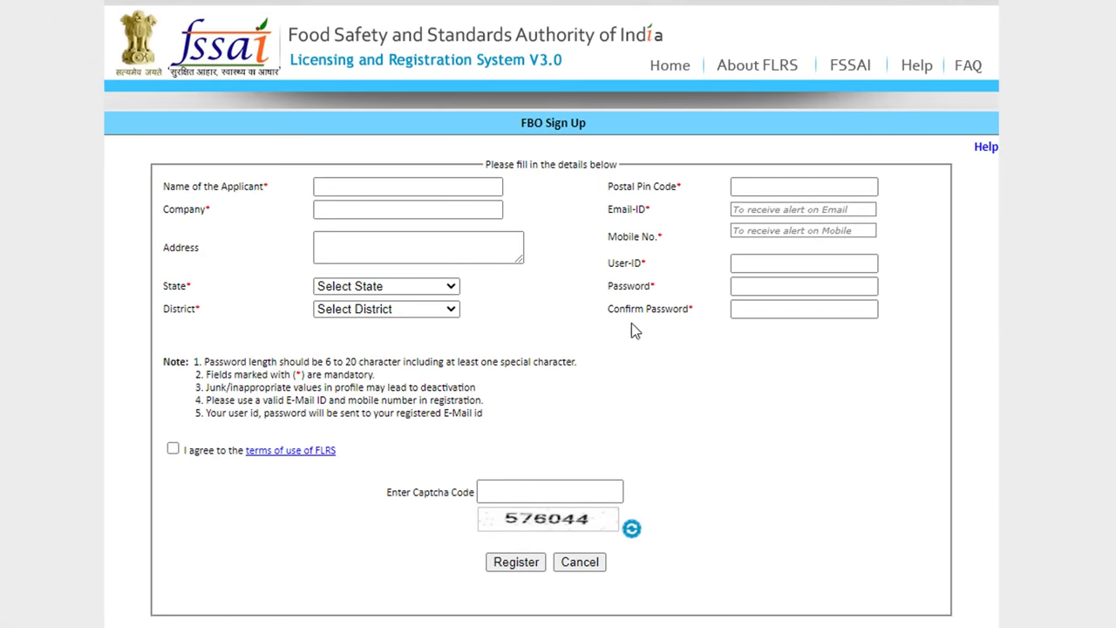
pyautogui.click(356, 207)
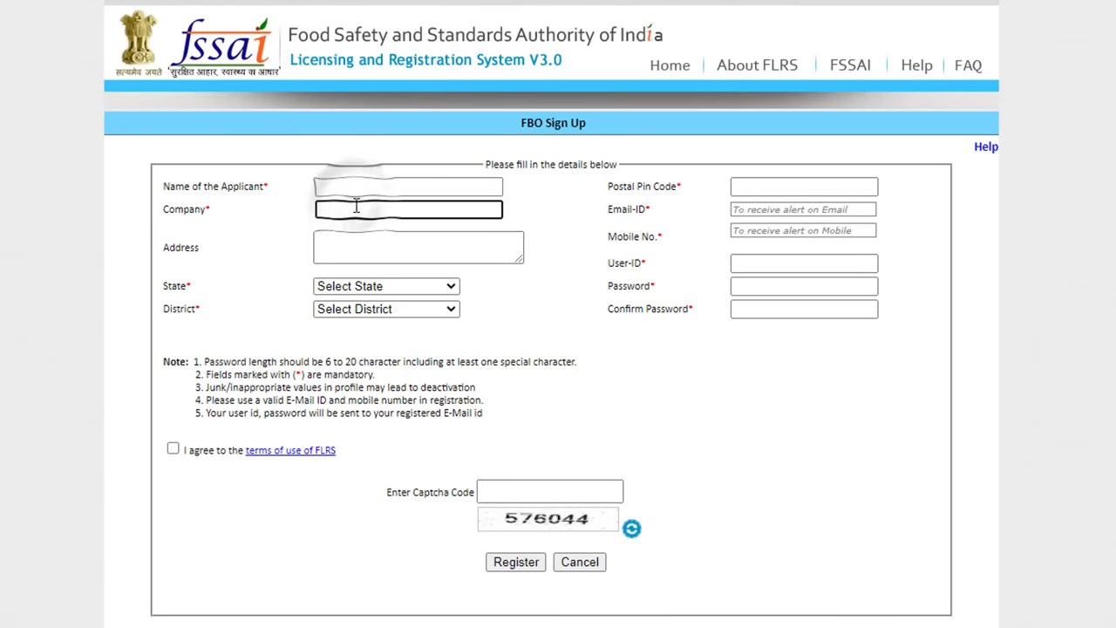
pyautogui.click(765, 178)
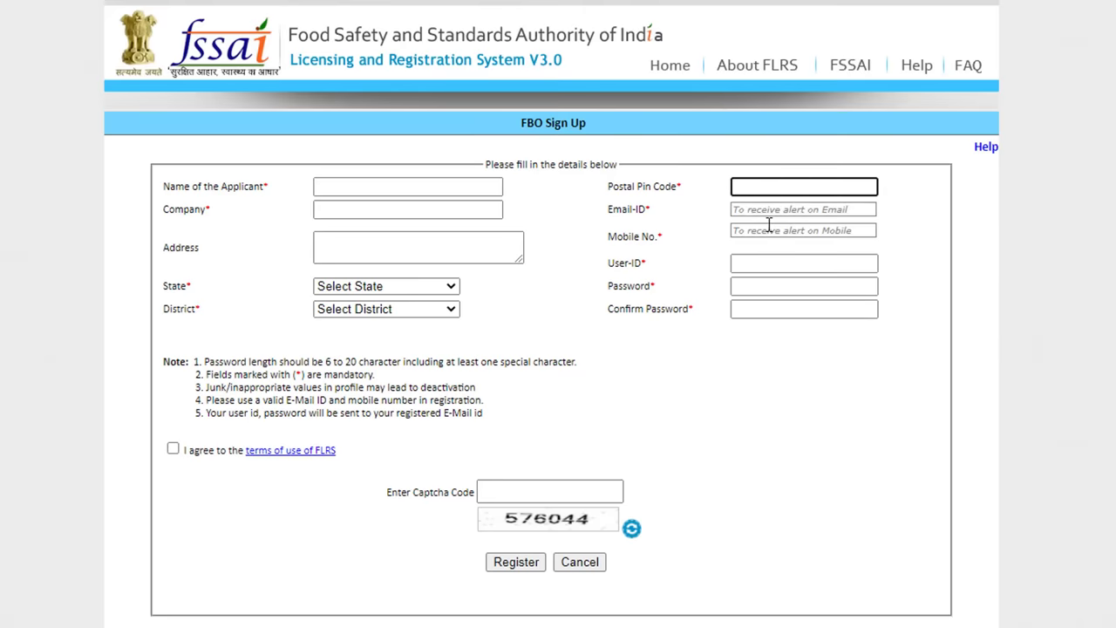
pyautogui.click(431, 253)
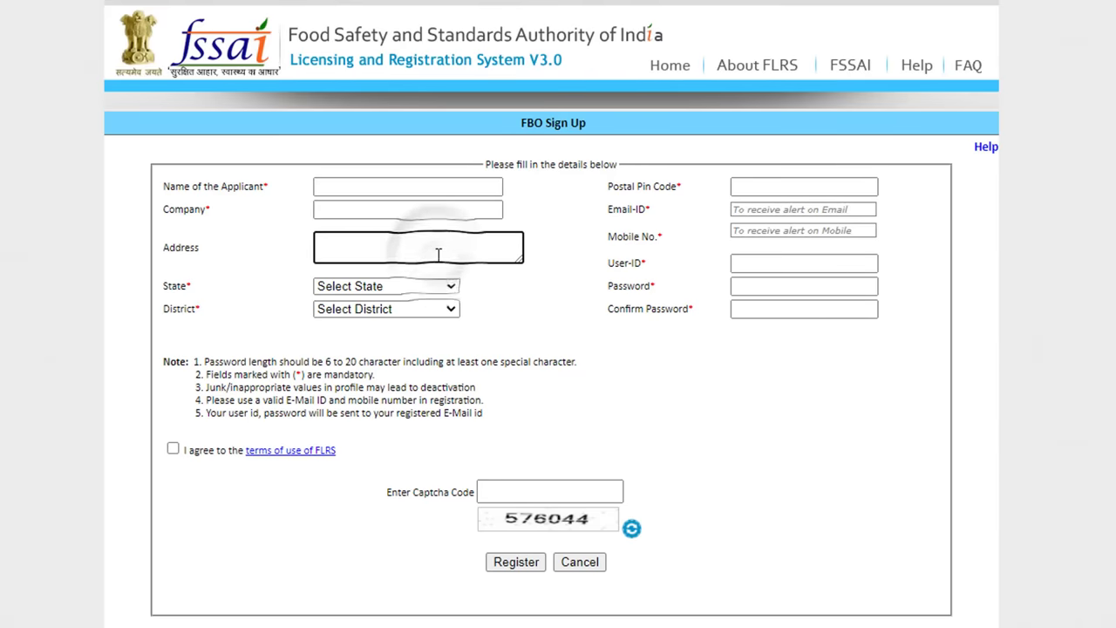
pyautogui.click(434, 286)
pyautogui.scroll(-6, 411, 349)
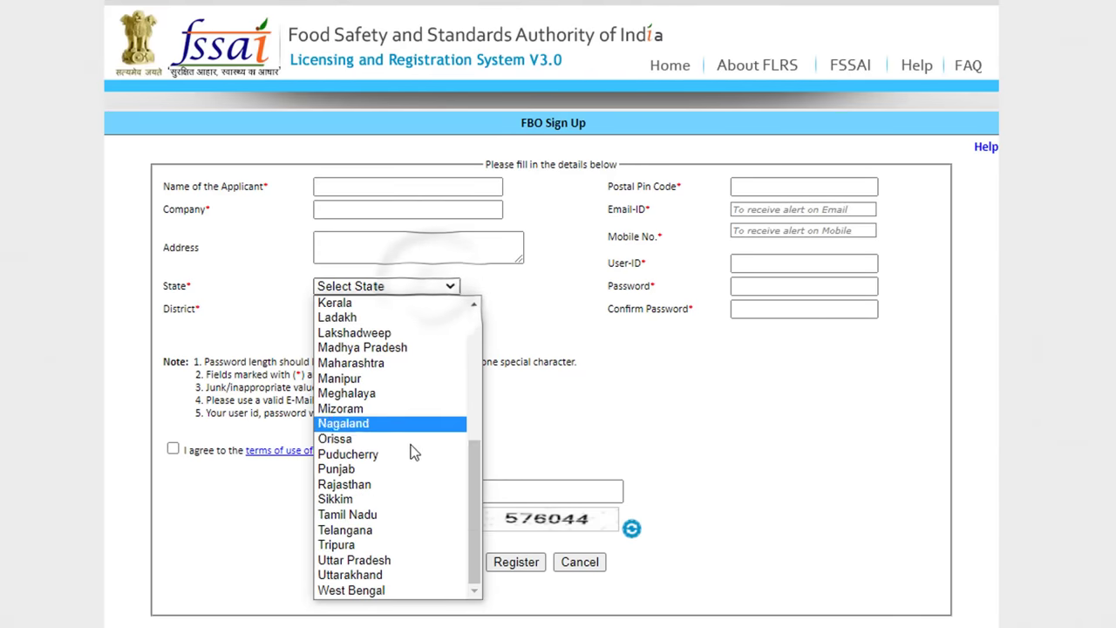
pyautogui.click(399, 561)
pyautogui.click(401, 309)
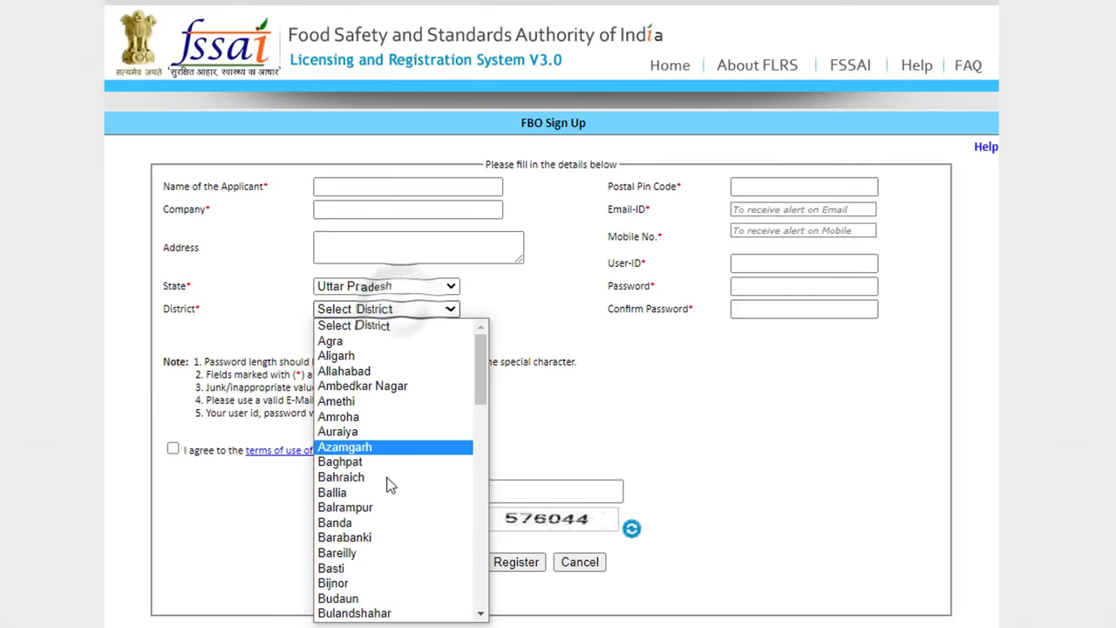
pyautogui.click(388, 579)
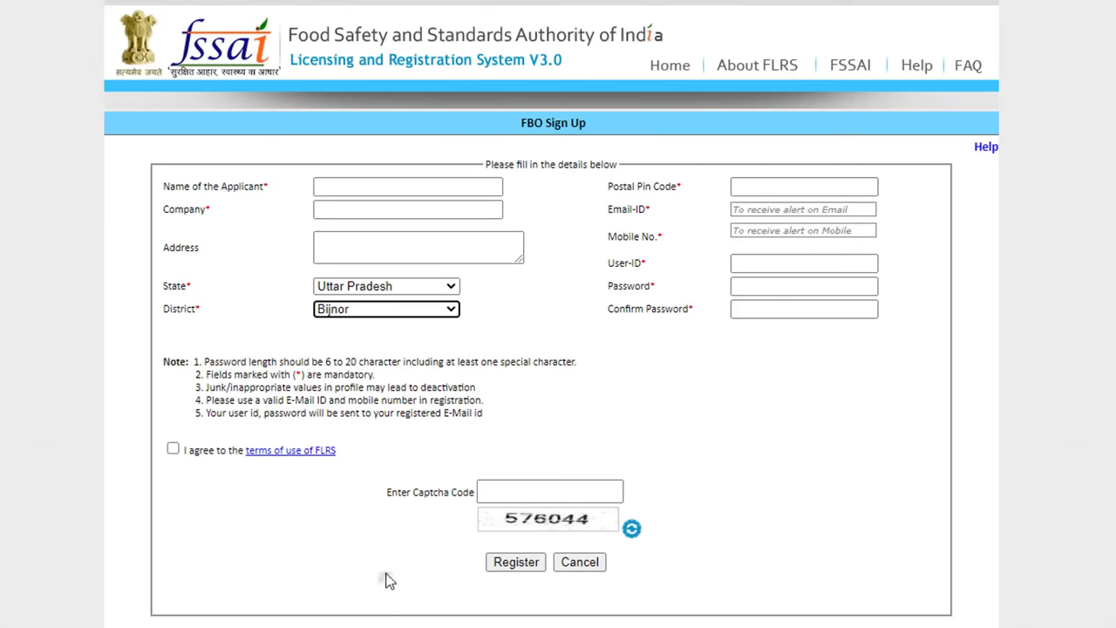
# Step: Enter the new user ID, password, terms agreement and captcha, register, then copy the emailed user ID
pyautogui.click(756, 265)
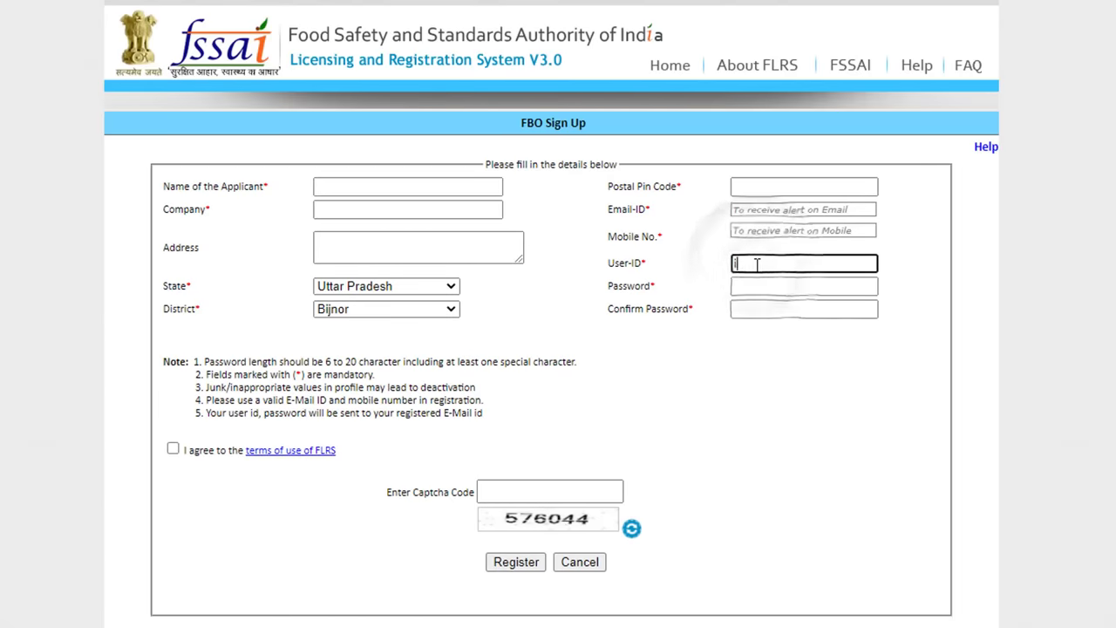
pyautogui.click(773, 286)
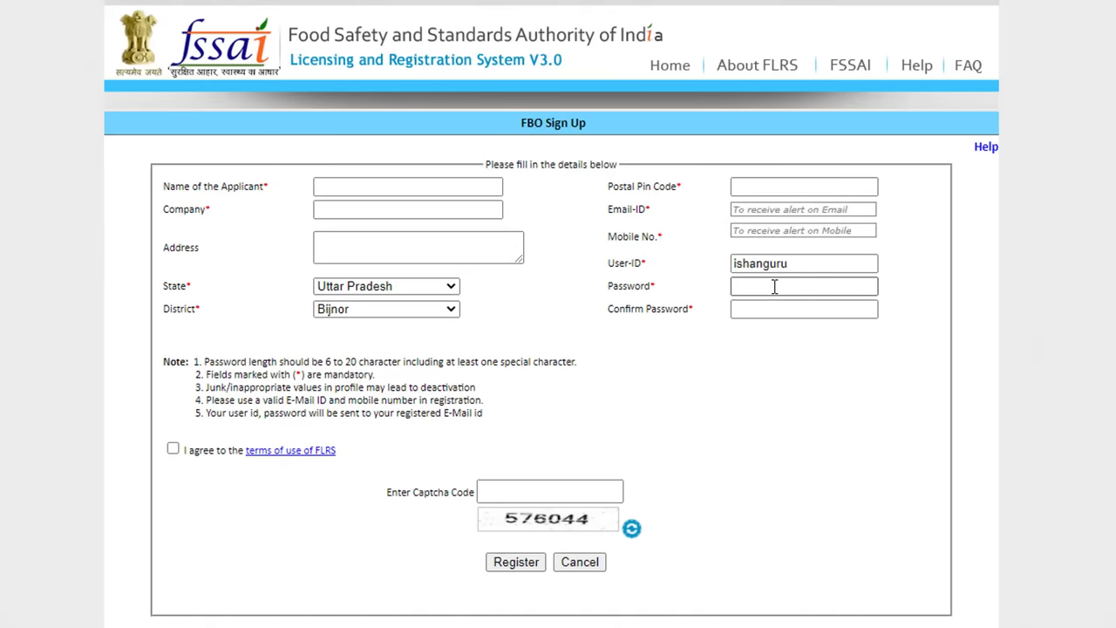
pyautogui.click(775, 309)
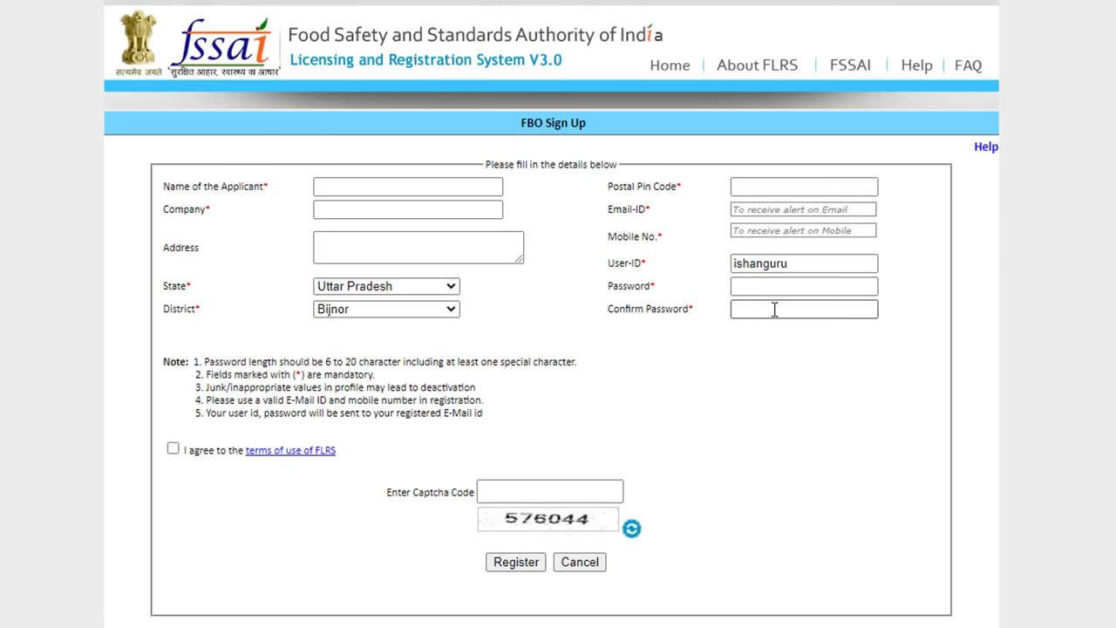
pyautogui.click(207, 414)
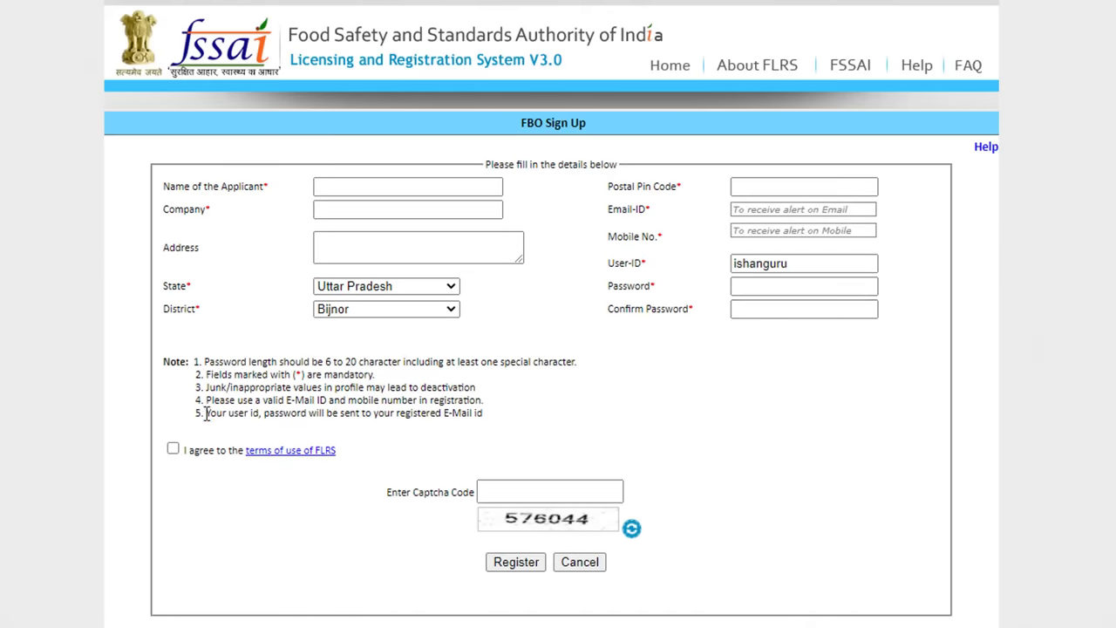
pyautogui.click(173, 448)
pyautogui.click(559, 493)
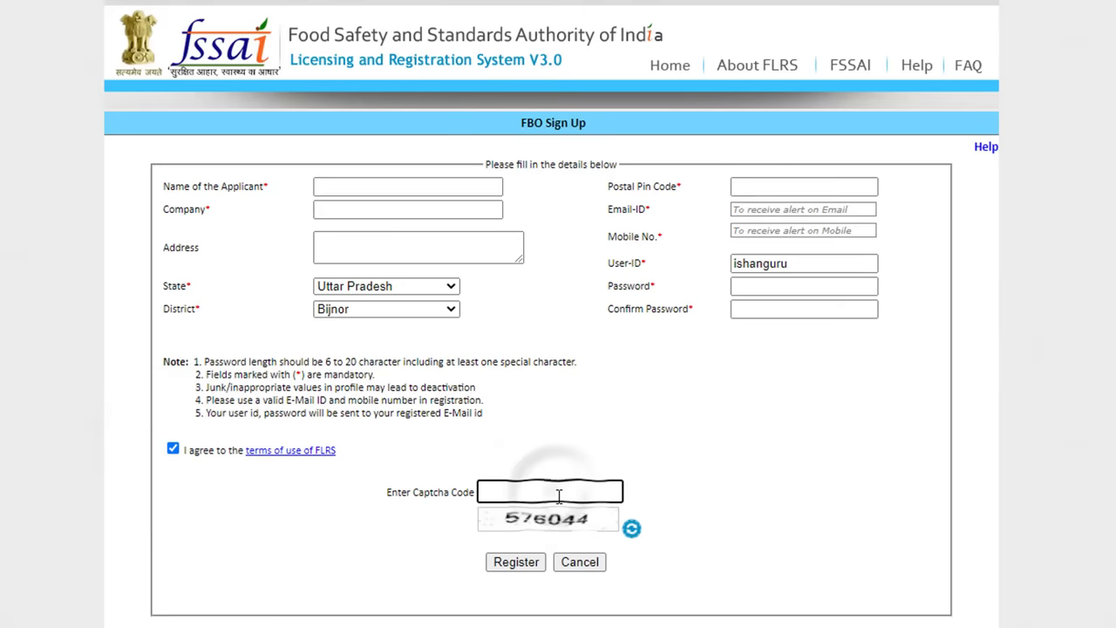
pyautogui.write('576044')
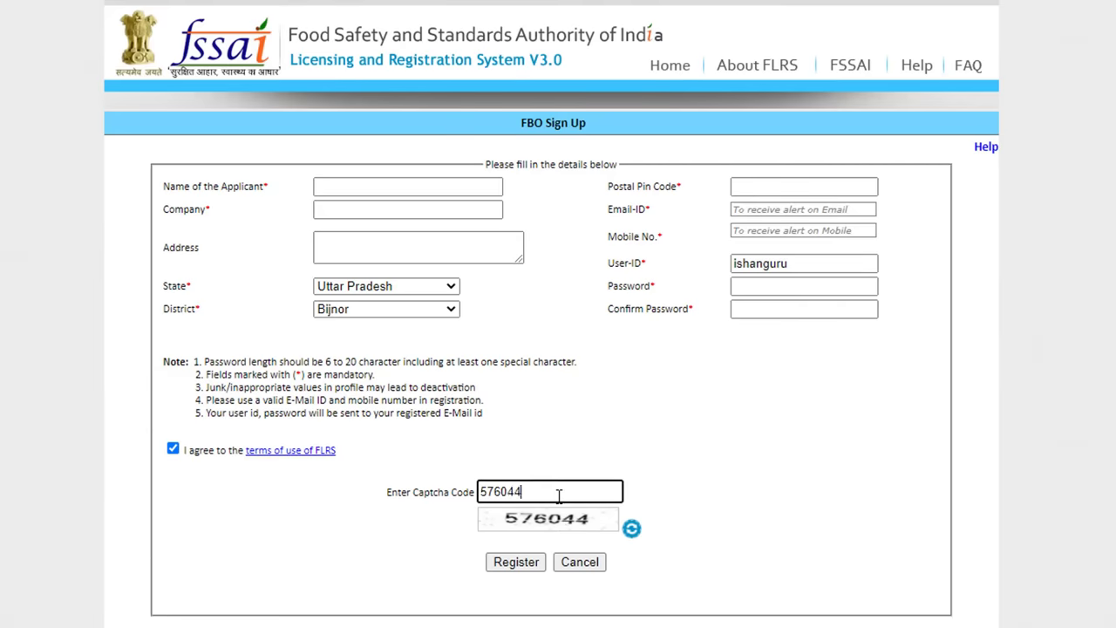
pyautogui.click(528, 566)
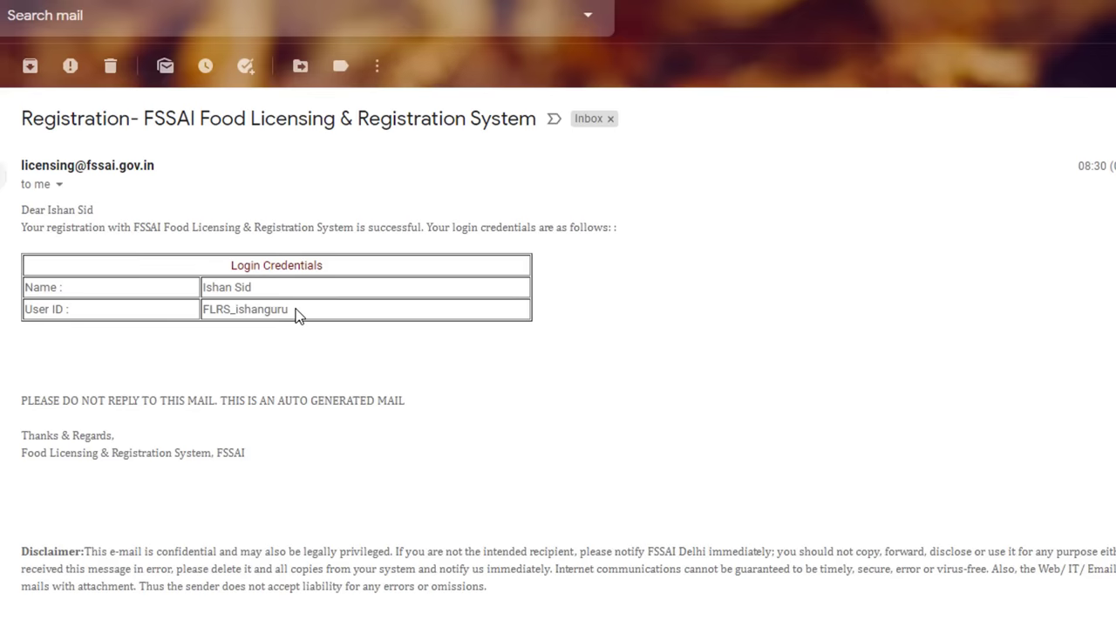
pyautogui.moveTo(291, 310); pyautogui.dragTo(203, 311)
pyautogui.hotkey('ctrl', 'c')
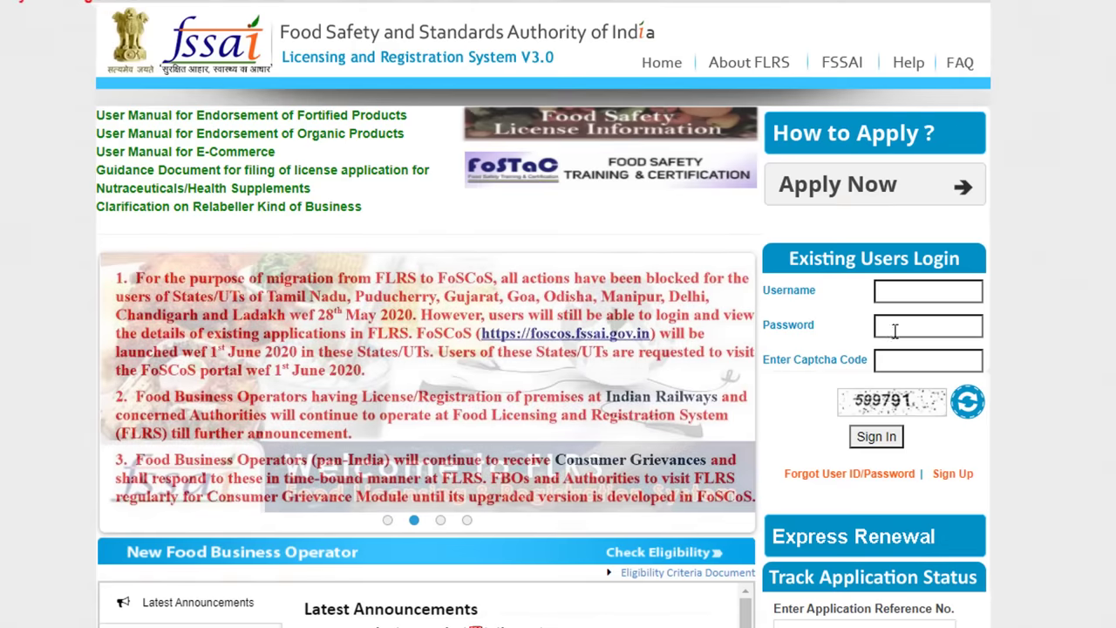
# Step: Sign in with the pasted user ID, the account password and the captcha, reaching the operator home page
pyautogui.click(907, 292)
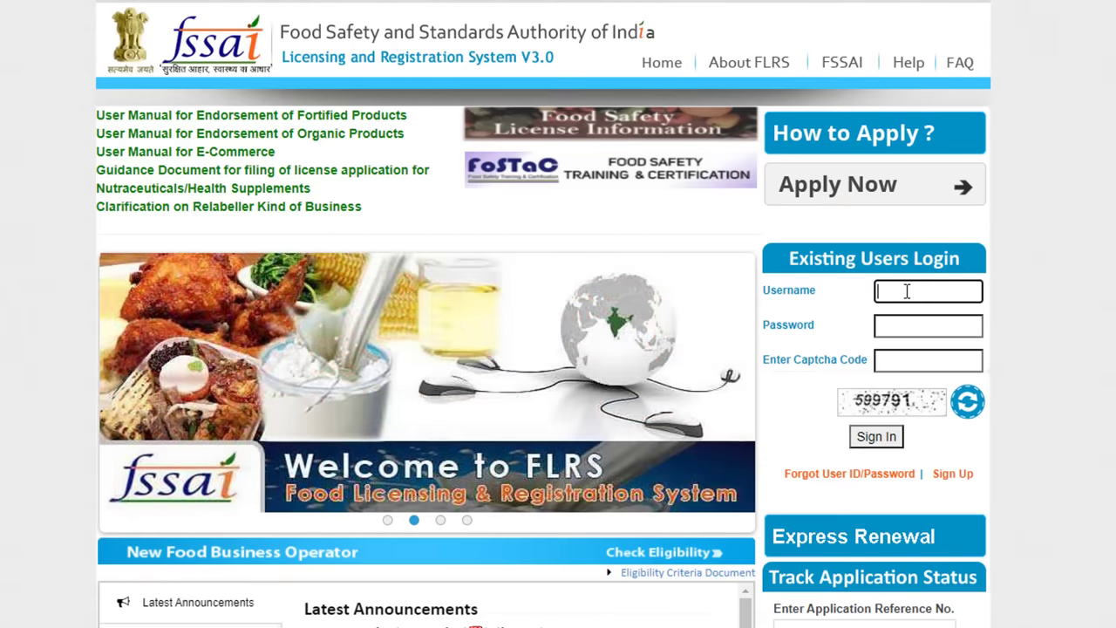
pyautogui.hotkey('ctrl', 'v')
pyautogui.click(914, 325)
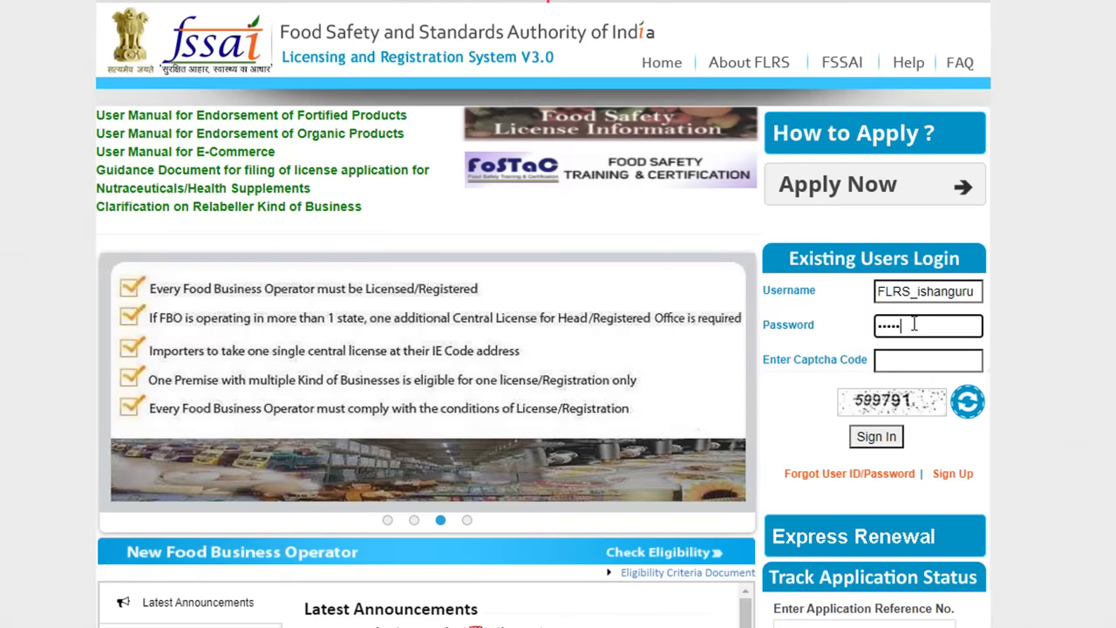
pyautogui.write('•••••••••••')
pyautogui.press('Tab')
pyautogui.write('599791')
pyautogui.click(898, 447)
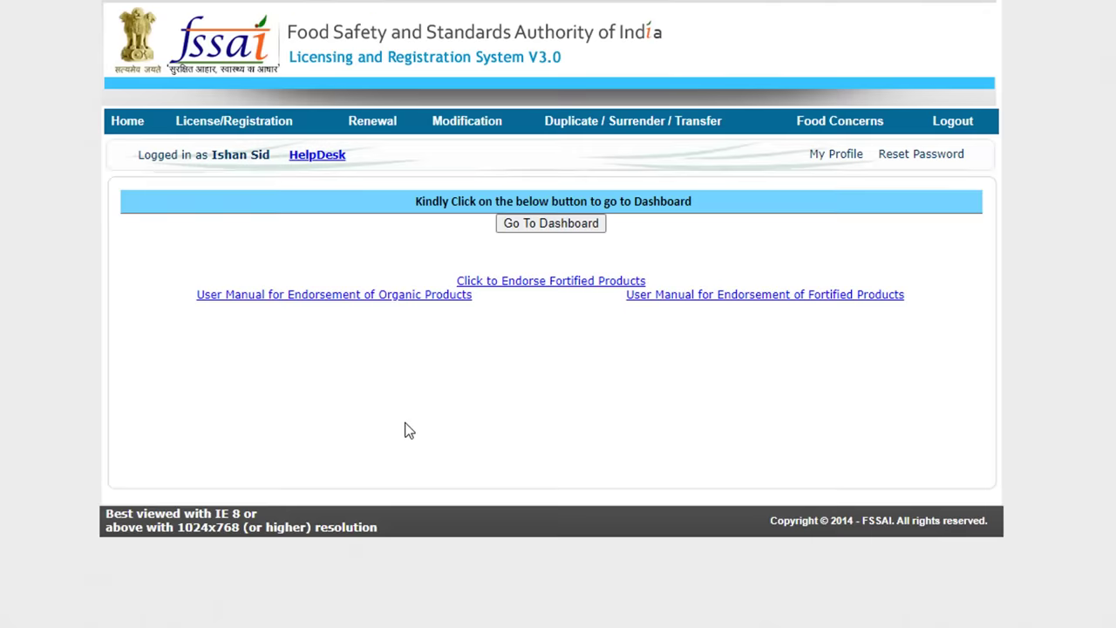
pyautogui.moveTo(221, 113)
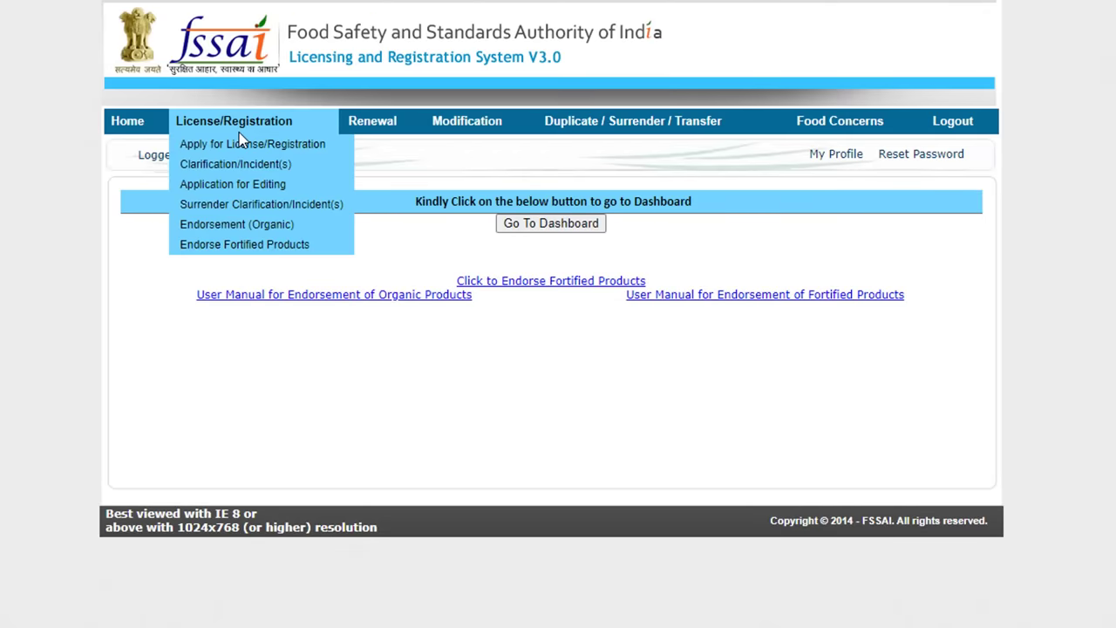
pyautogui.moveTo(368, 129)
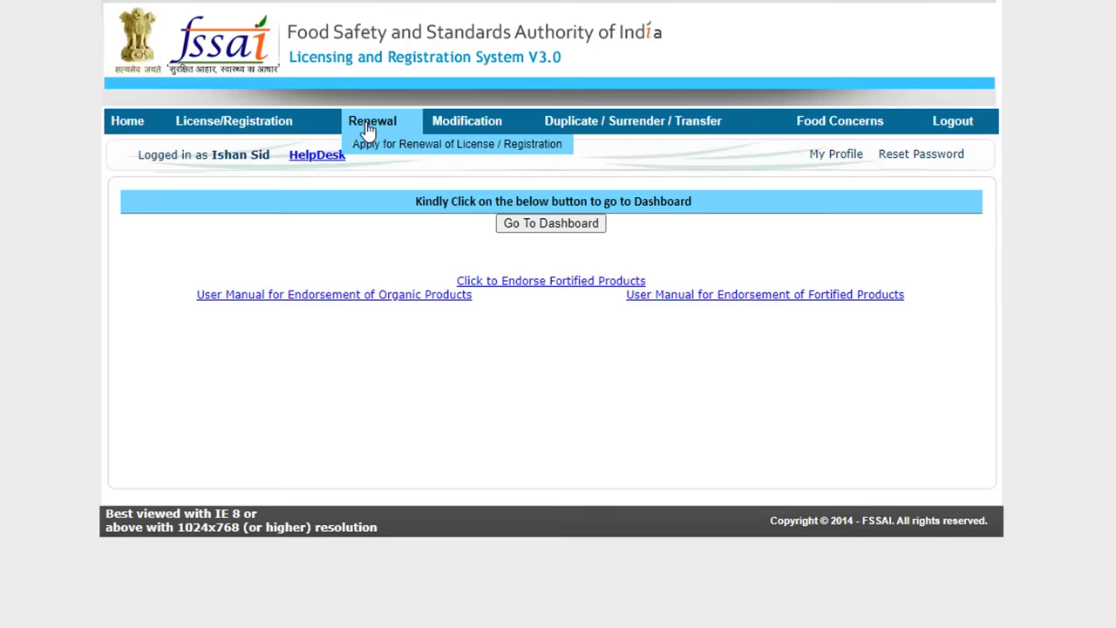
pyautogui.moveTo(580, 124)
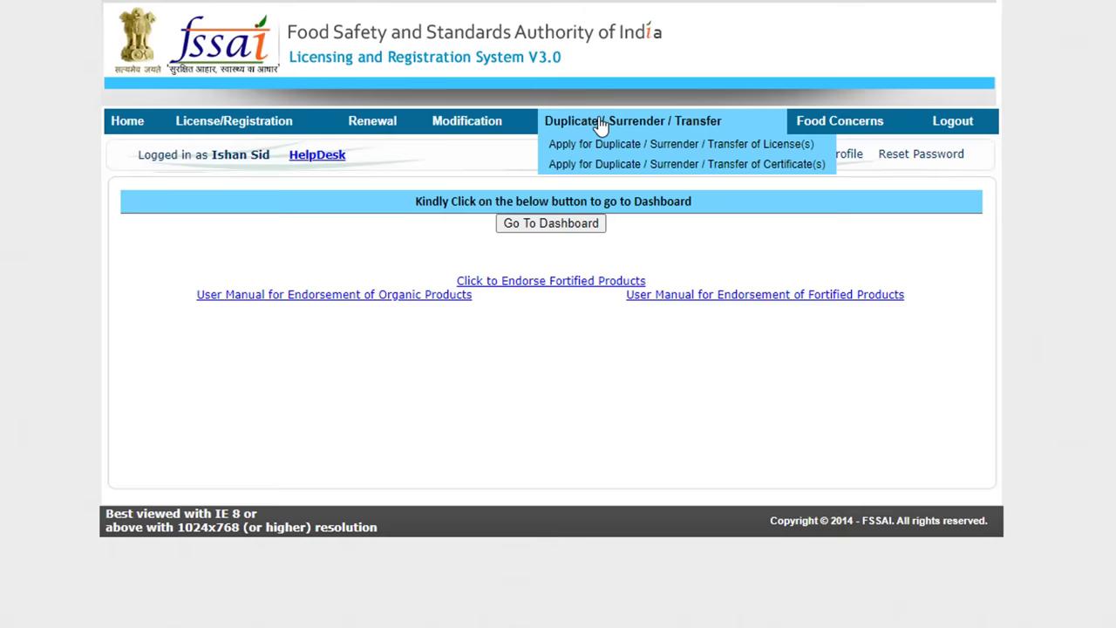
pyautogui.moveTo(242, 137)
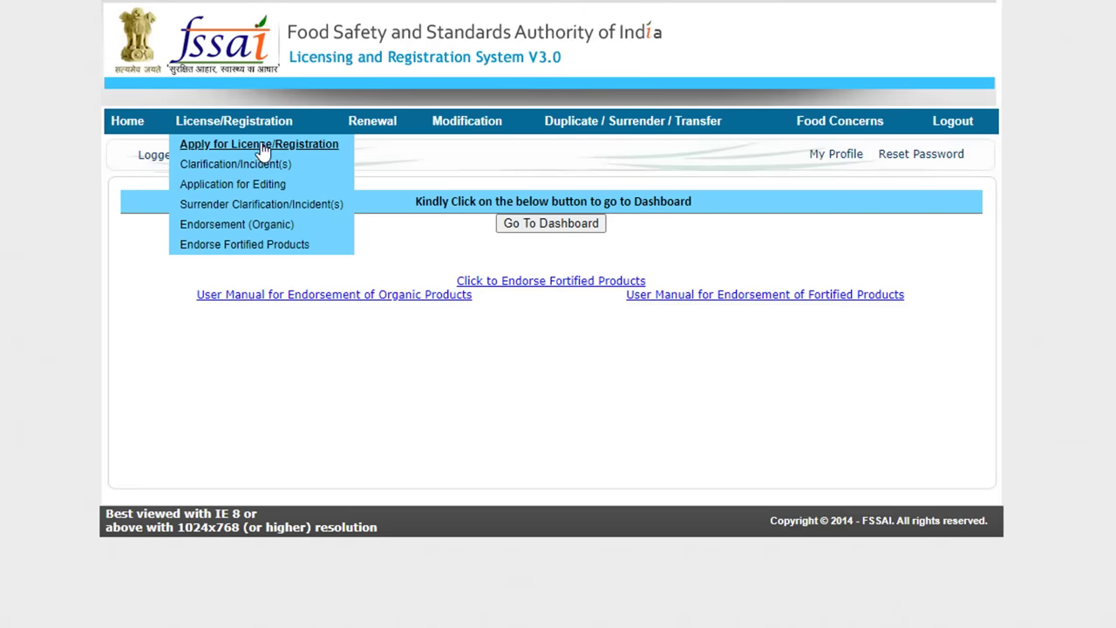
# Step: Accept the undertaking, set the premises state to Uttar Pradesh, and answer No to multiple states
pyautogui.click(261, 145)
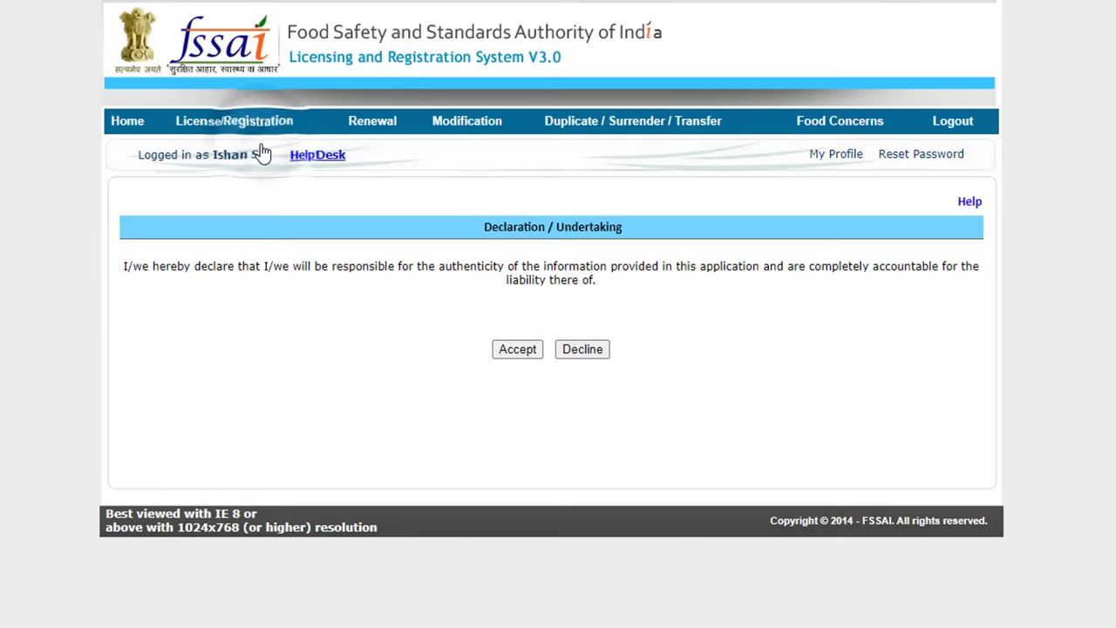
pyautogui.click(523, 351)
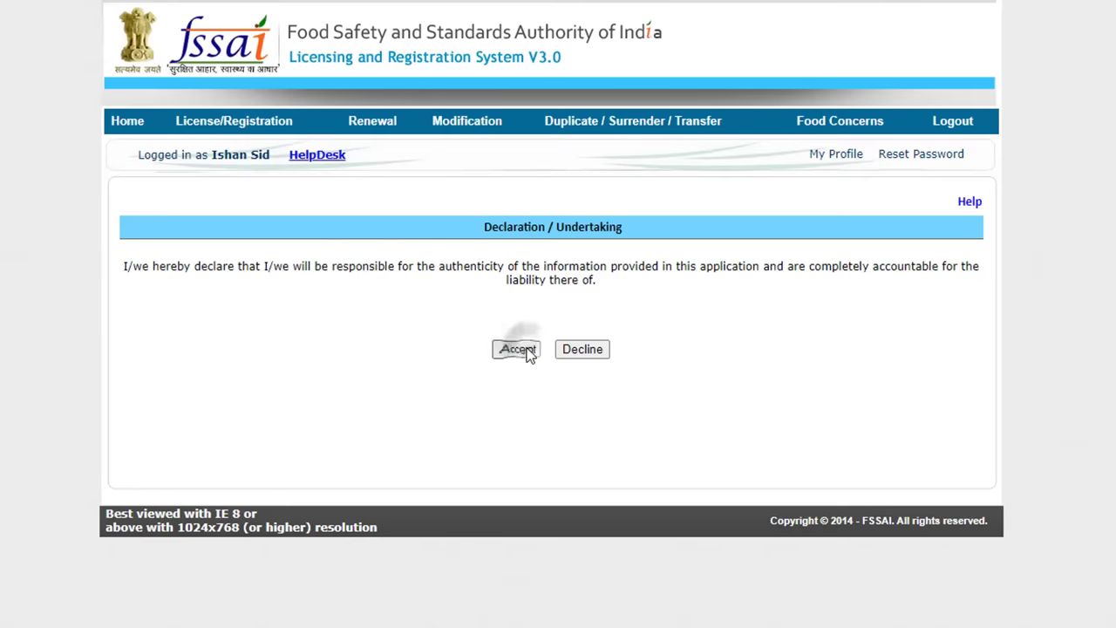
pyautogui.click(912, 233)
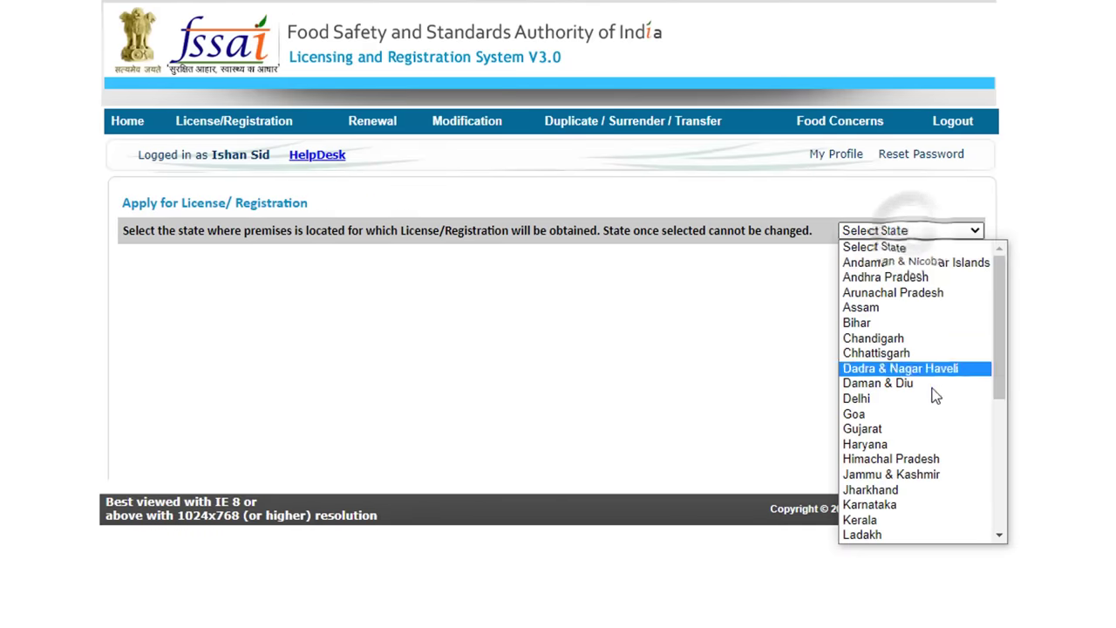
pyautogui.scroll(-4, 937, 425)
pyautogui.scroll(-2, 937, 425)
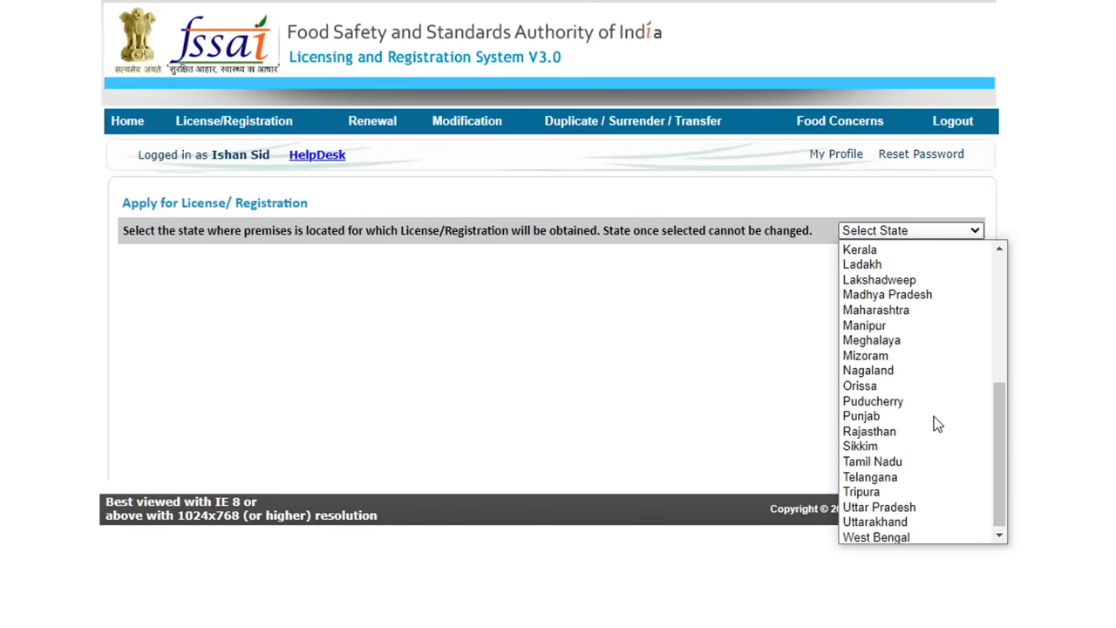
pyautogui.click(922, 507)
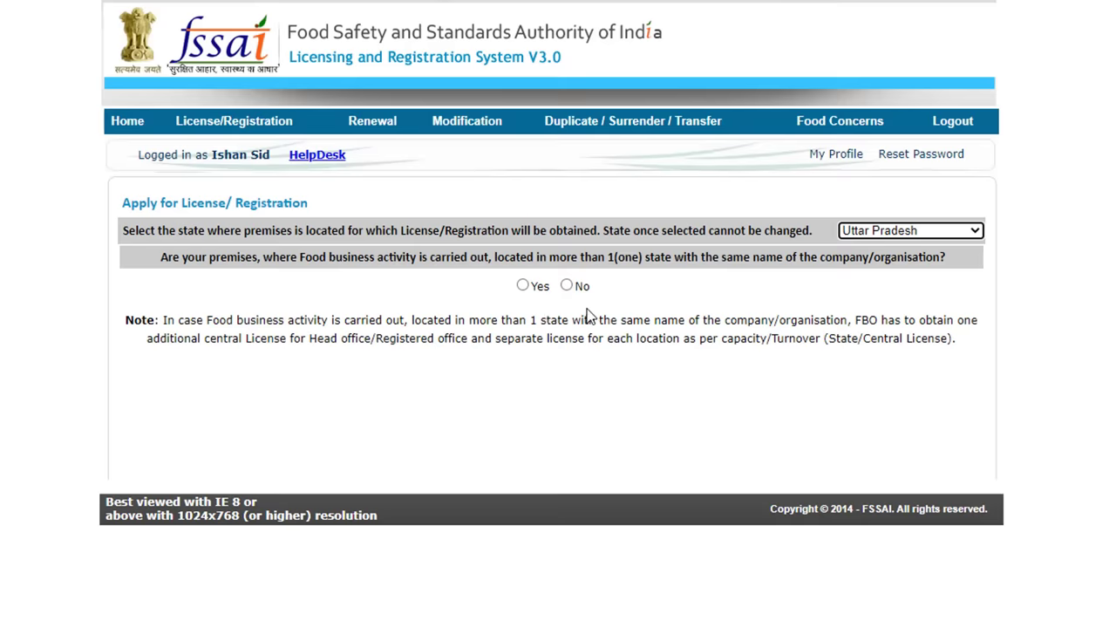
pyautogui.click(568, 284)
pyautogui.scroll(-3, 413, 451)
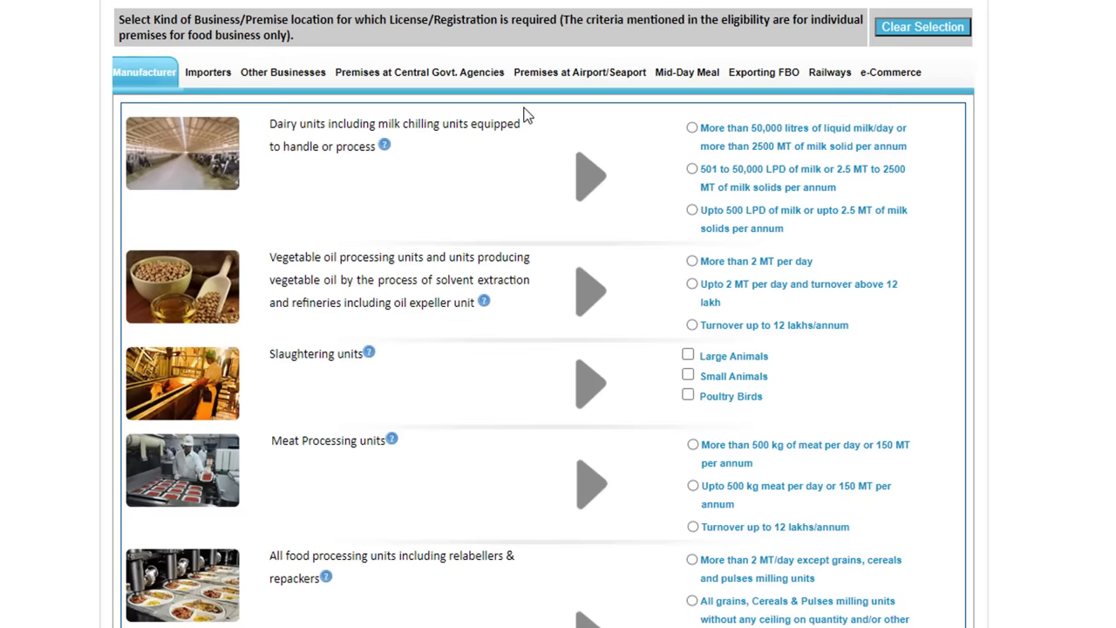
# Step: Under Other Businesses, select Restaurant with turnover up to 12 lakhs/annum
pyautogui.click(280, 75)
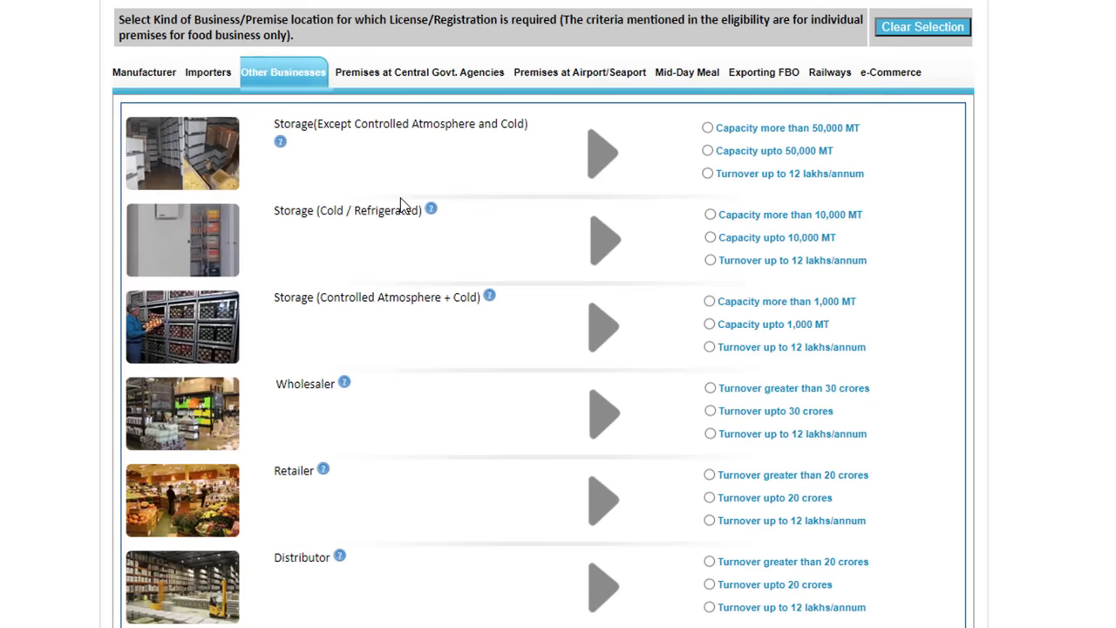
pyautogui.scroll(-1, 418, 332)
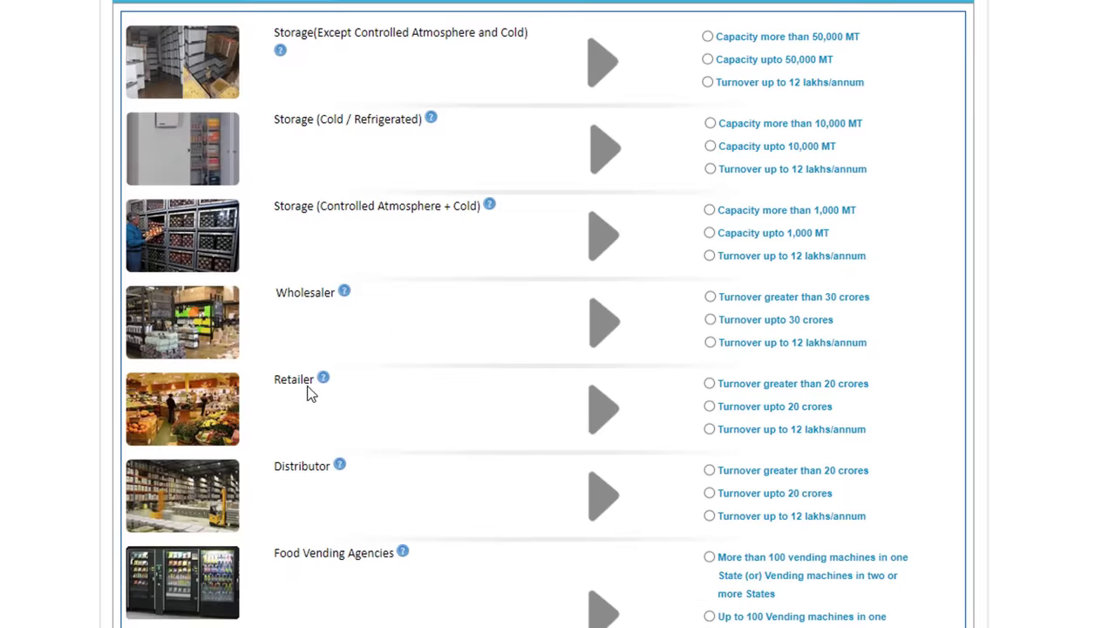
pyautogui.scroll(-2, 306, 393)
pyautogui.scroll(-2, 418, 371)
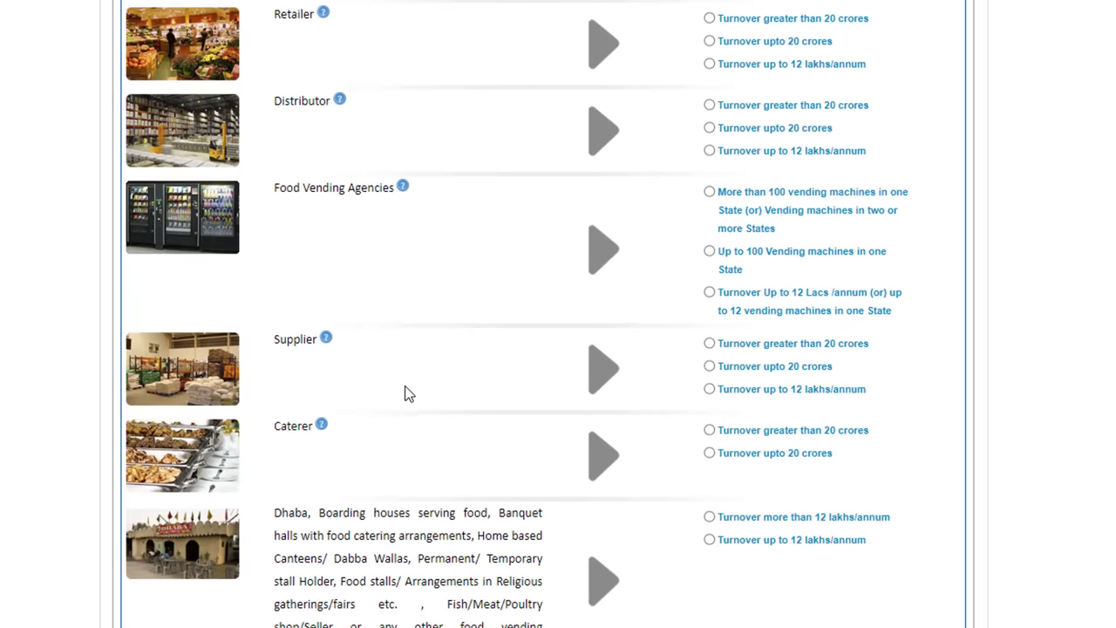
pyautogui.scroll(-3, 406, 392)
pyautogui.scroll(-2, 324, 493)
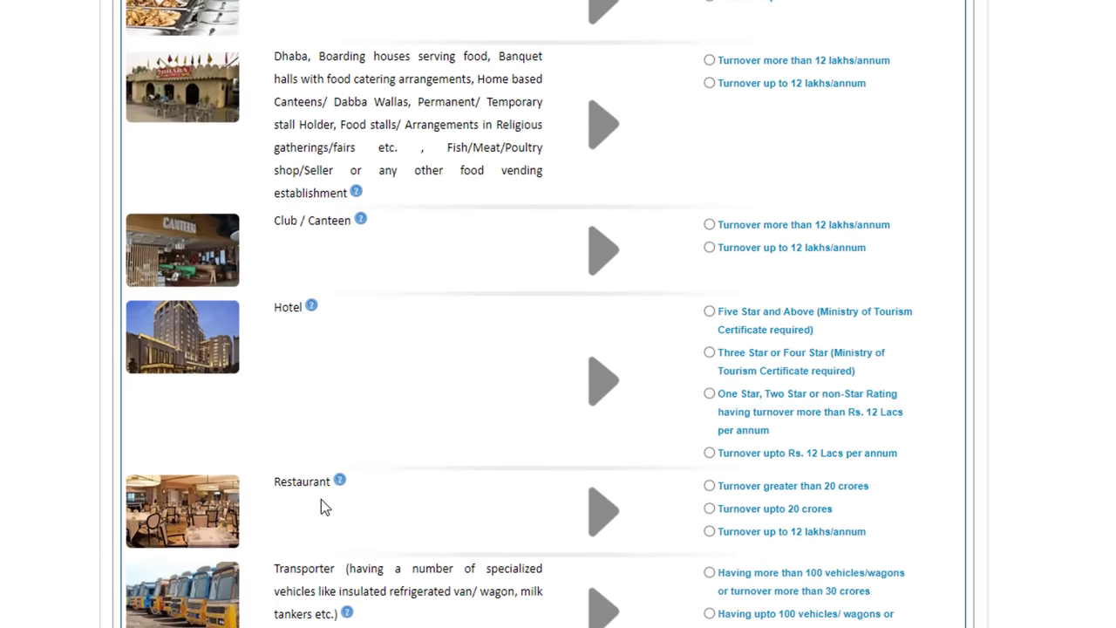
pyautogui.scroll(-3, 431, 540)
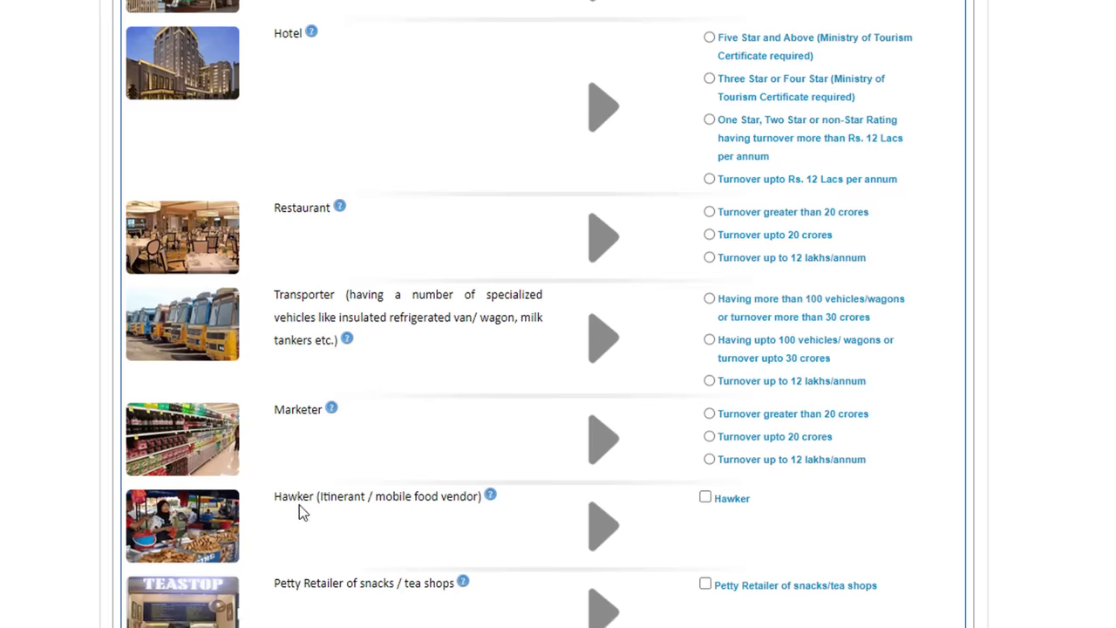
pyautogui.scroll(2, 323, 506)
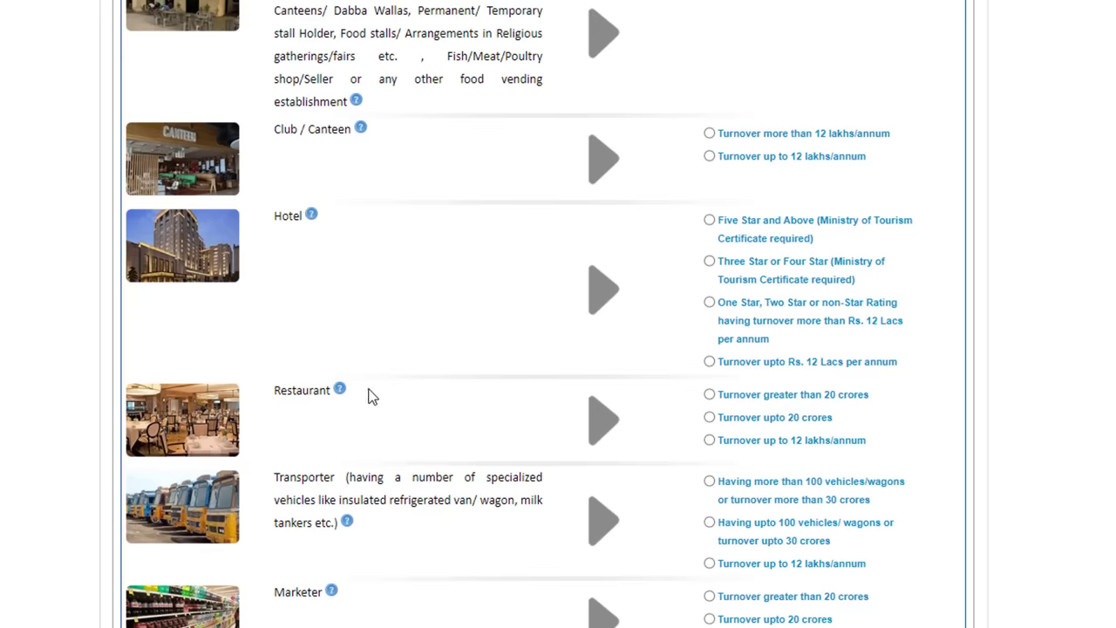
pyautogui.scroll(2, 390, 438)
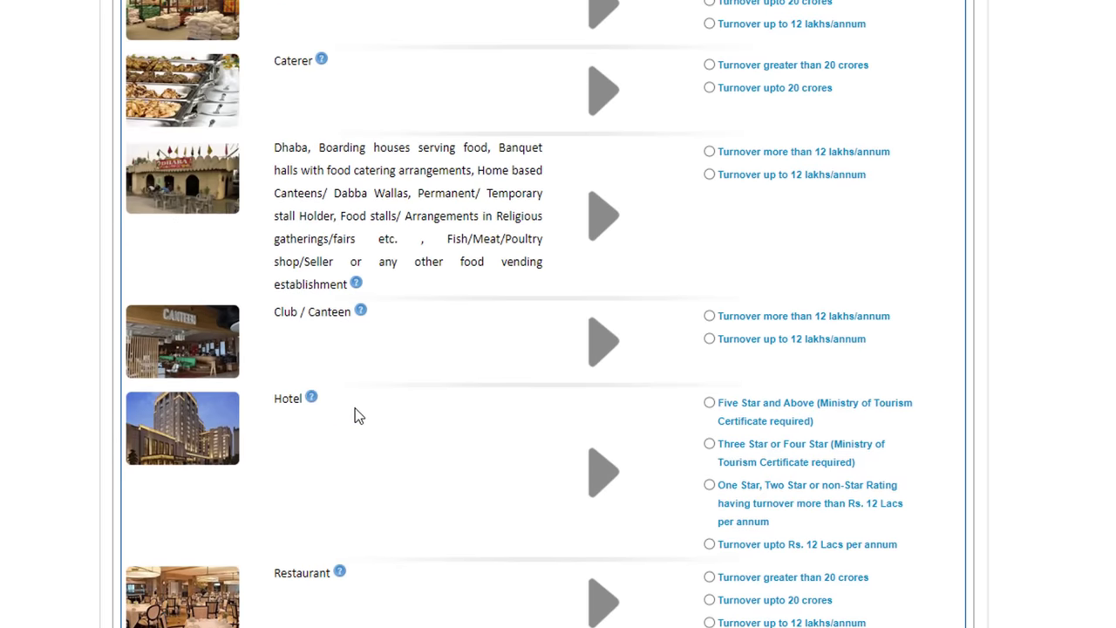
pyautogui.scroll(2, 355, 410)
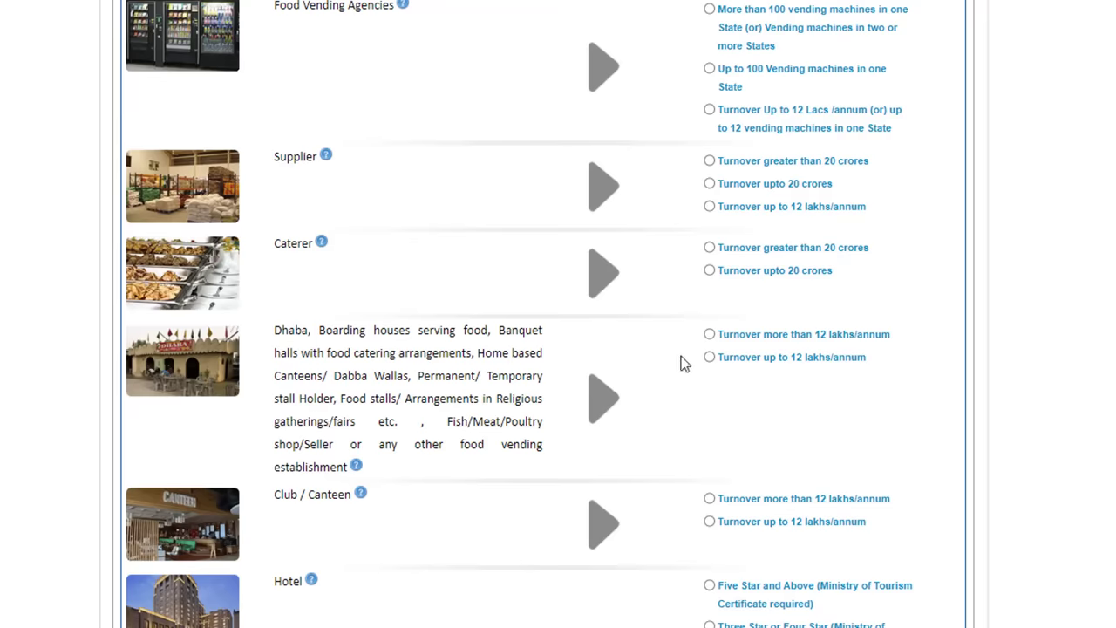
pyautogui.scroll(1, 686, 411)
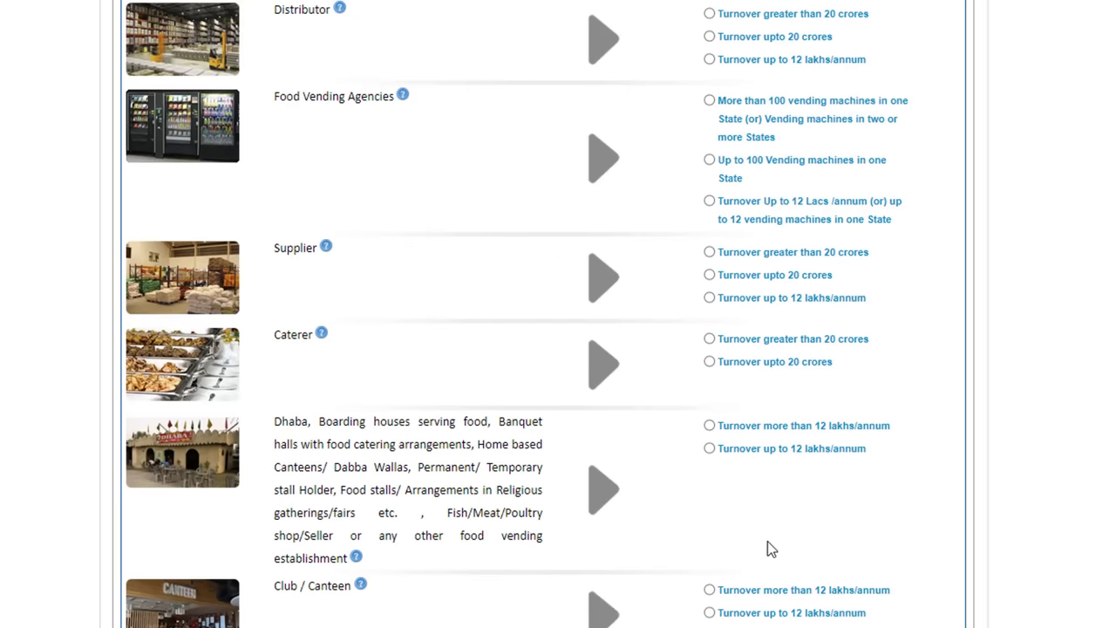
pyautogui.scroll(2, 767, 545)
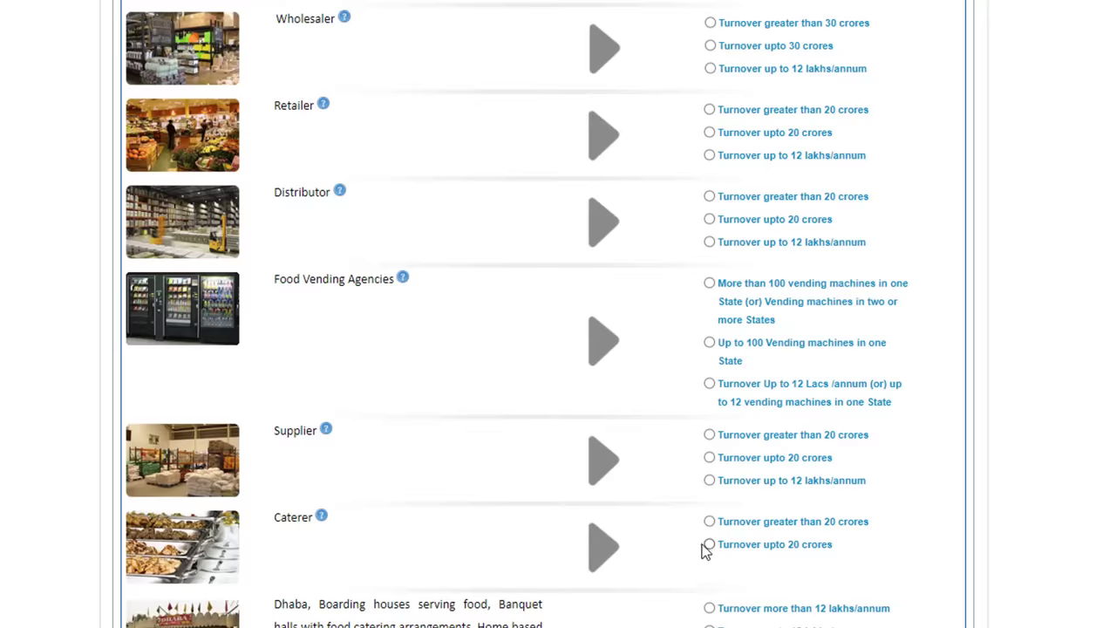
pyautogui.scroll(-4, 672, 523)
pyautogui.scroll(-2, 673, 540)
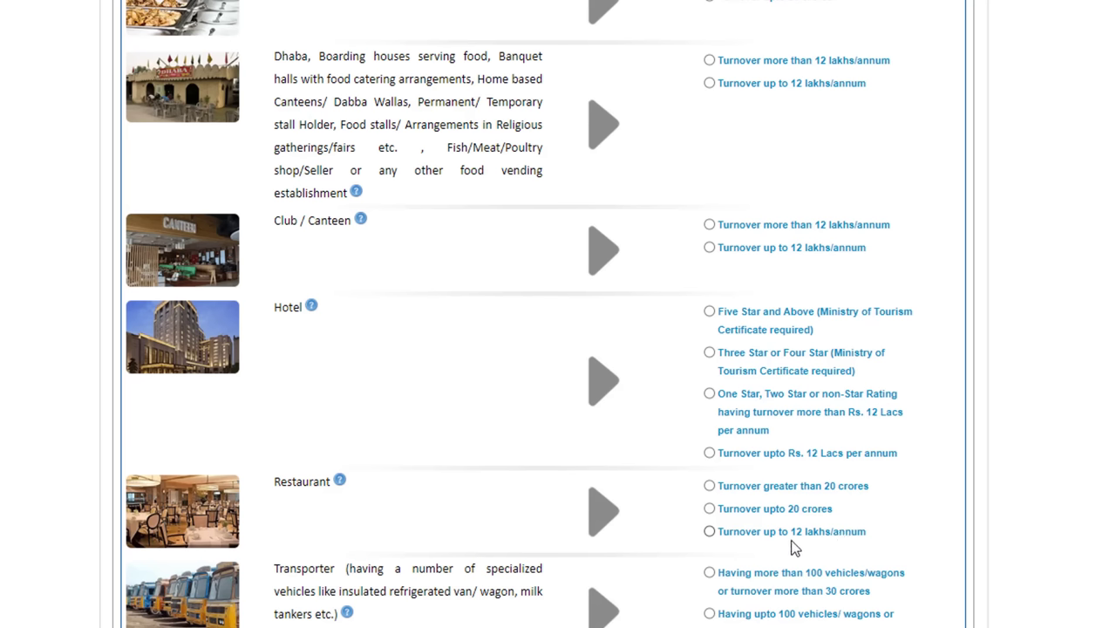
pyautogui.click(709, 531)
# Step: Proceed with the eligibility check and open the blank Form A registration application
pyautogui.scroll(-4, 712, 493)
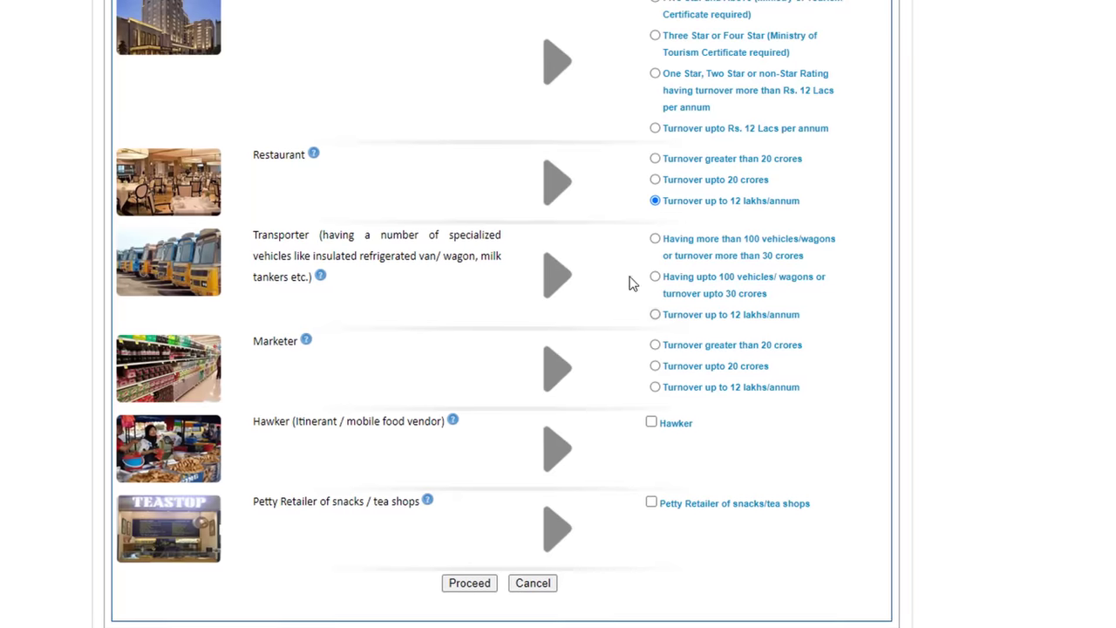
pyautogui.click(469, 582)
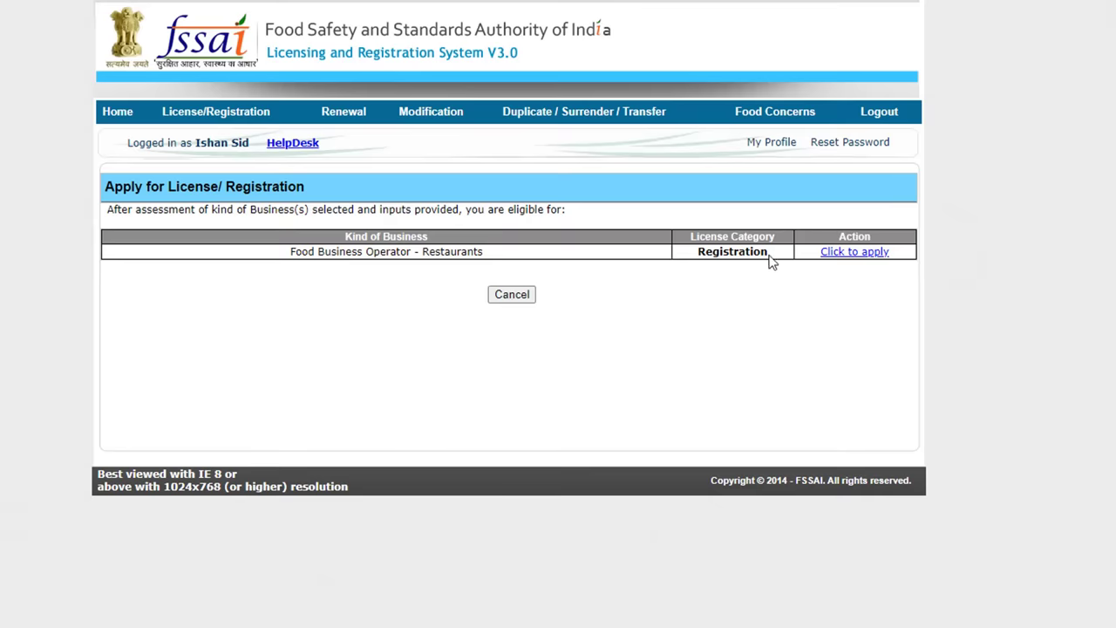
pyautogui.click(853, 254)
pyautogui.scroll(-2, 254, 153)
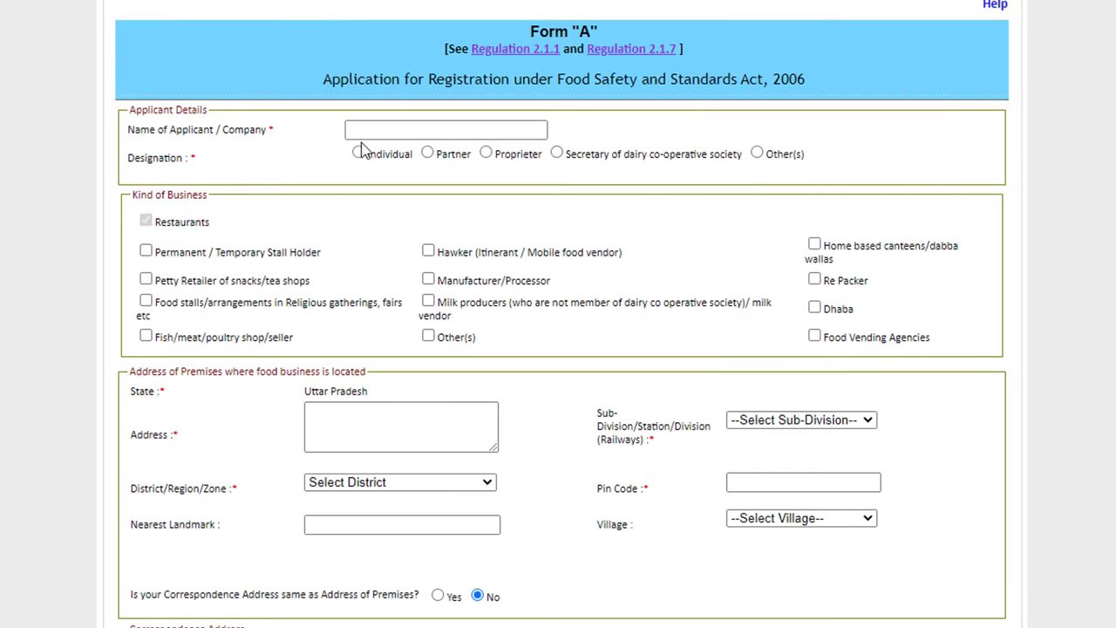
# Step: Enter the business name as Name of Applicant / Company and choose Individual as designation
pyautogui.click(422, 127)
pyautogui.write('Ishan')
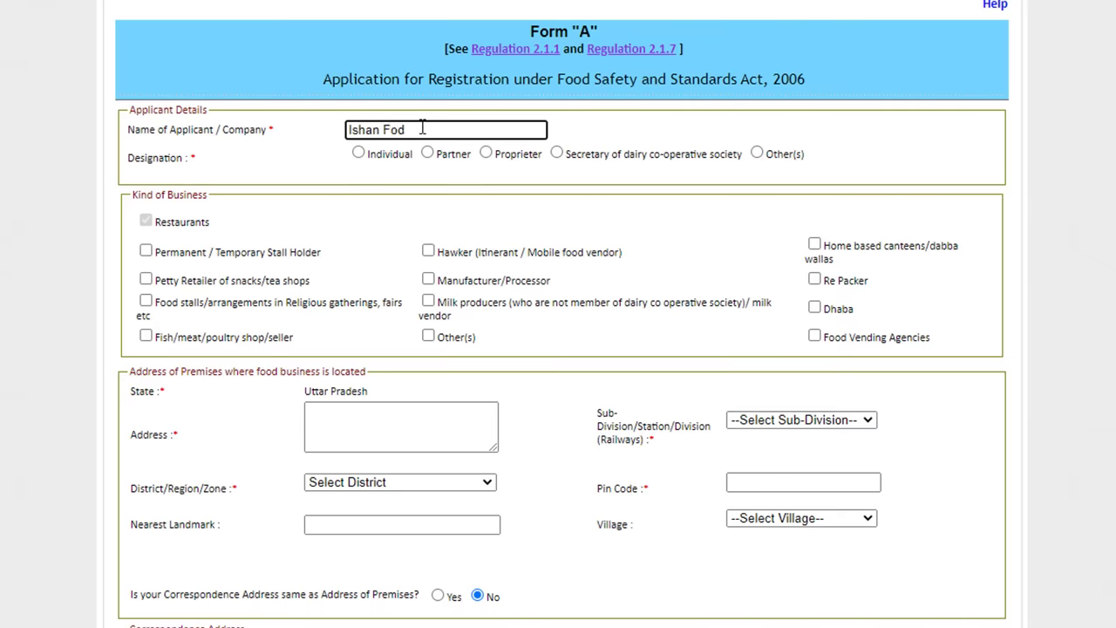
pyautogui.write(' Food Center')
pyautogui.click(357, 152)
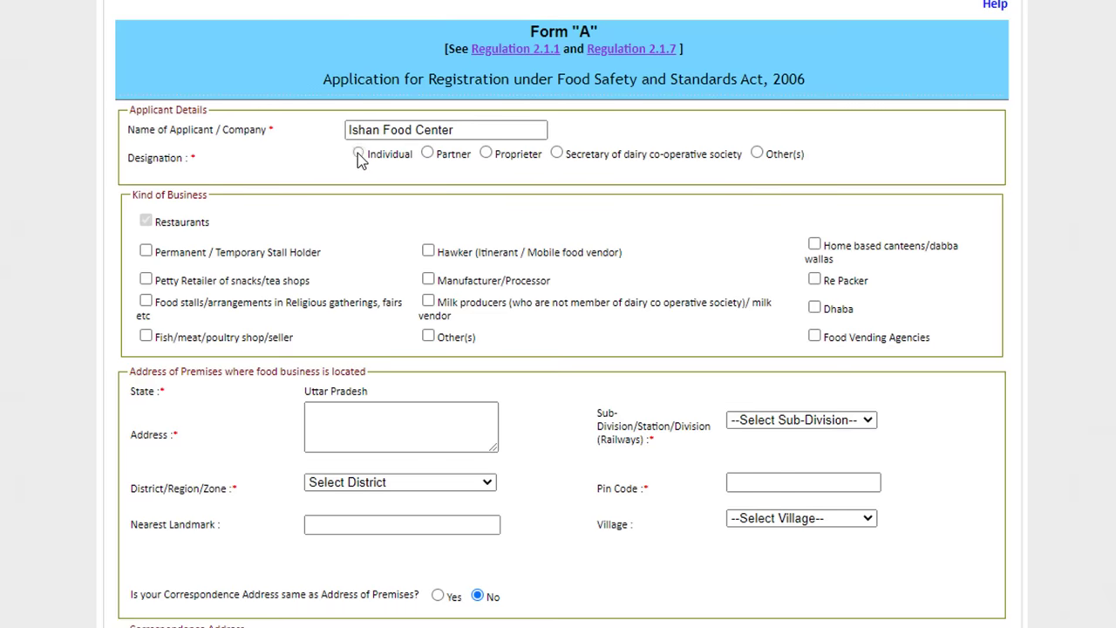
pyautogui.scroll(-1, 113, 116)
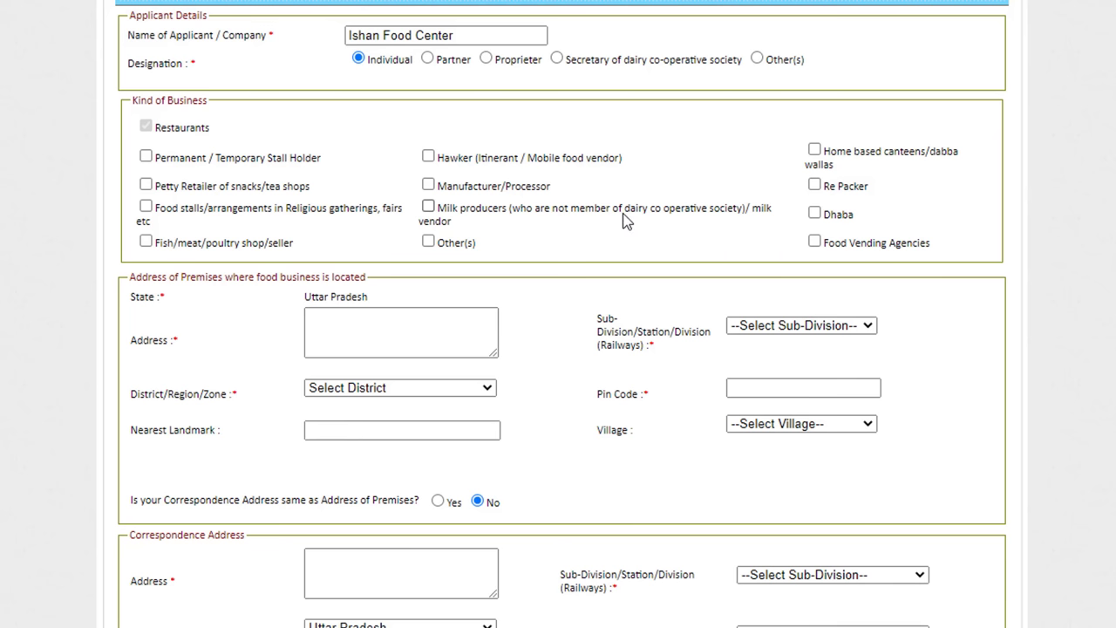
pyautogui.scroll(-2, 625, 221)
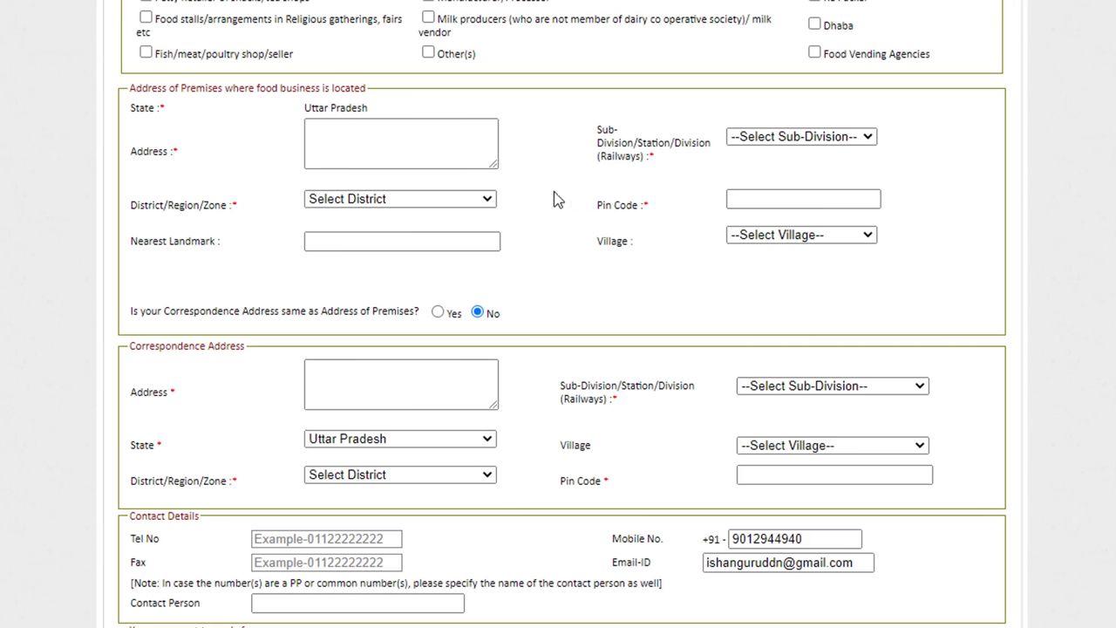
# Step: Enter the premises address and mark the correspondence address as the same as the premises
pyautogui.click(338, 139)
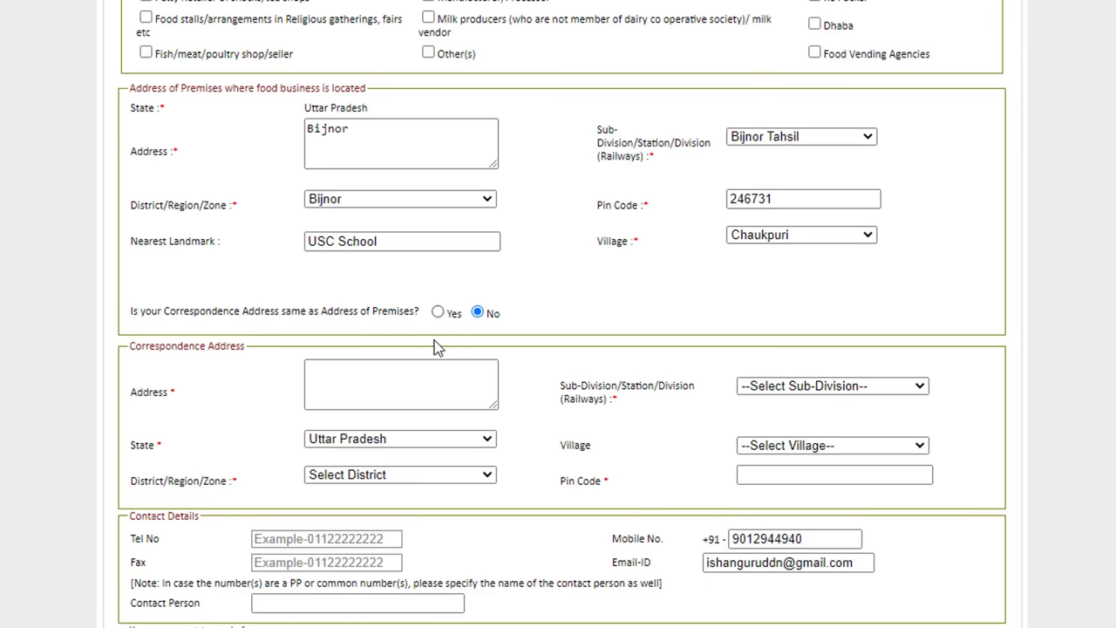
pyautogui.click(437, 313)
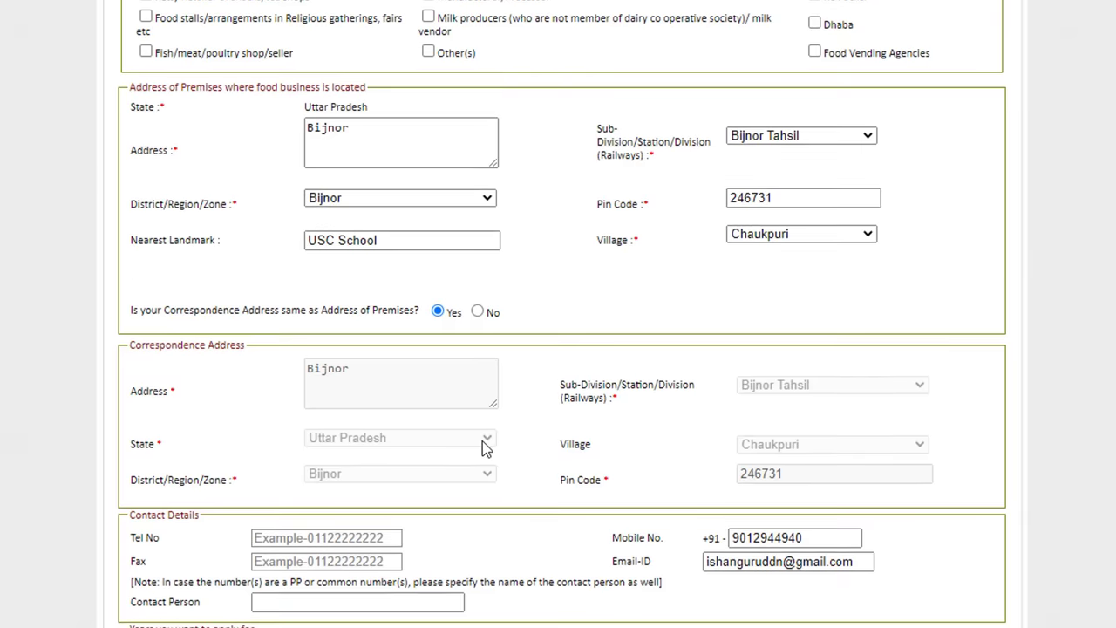
pyautogui.scroll(-4, 482, 441)
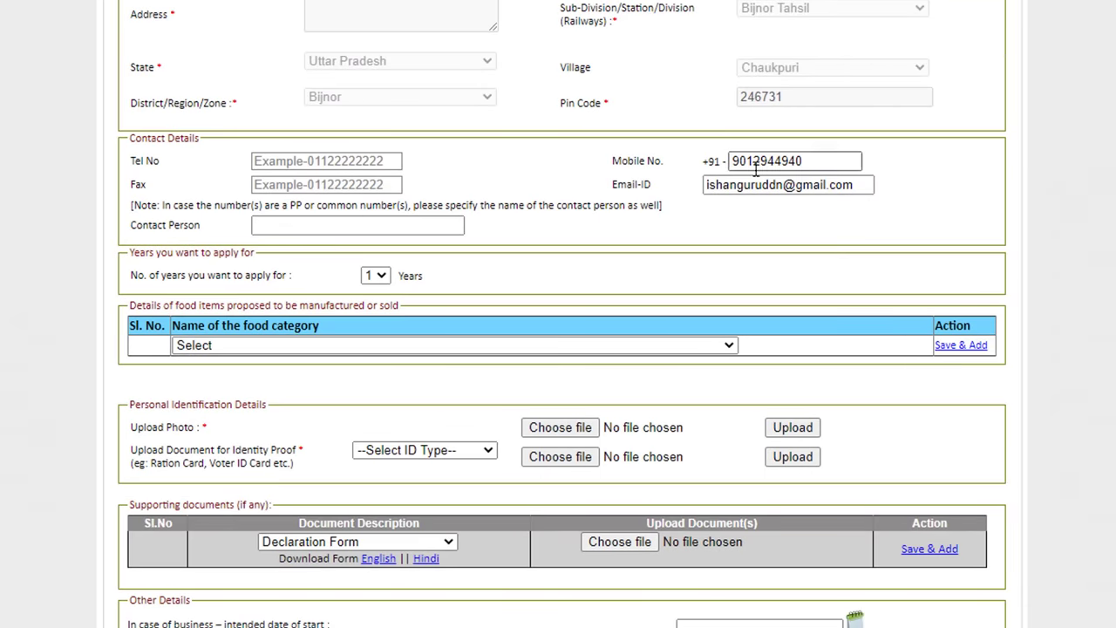
# Step: Enter the contact person's name and set the application period to 1 year
pyautogui.click(323, 226)
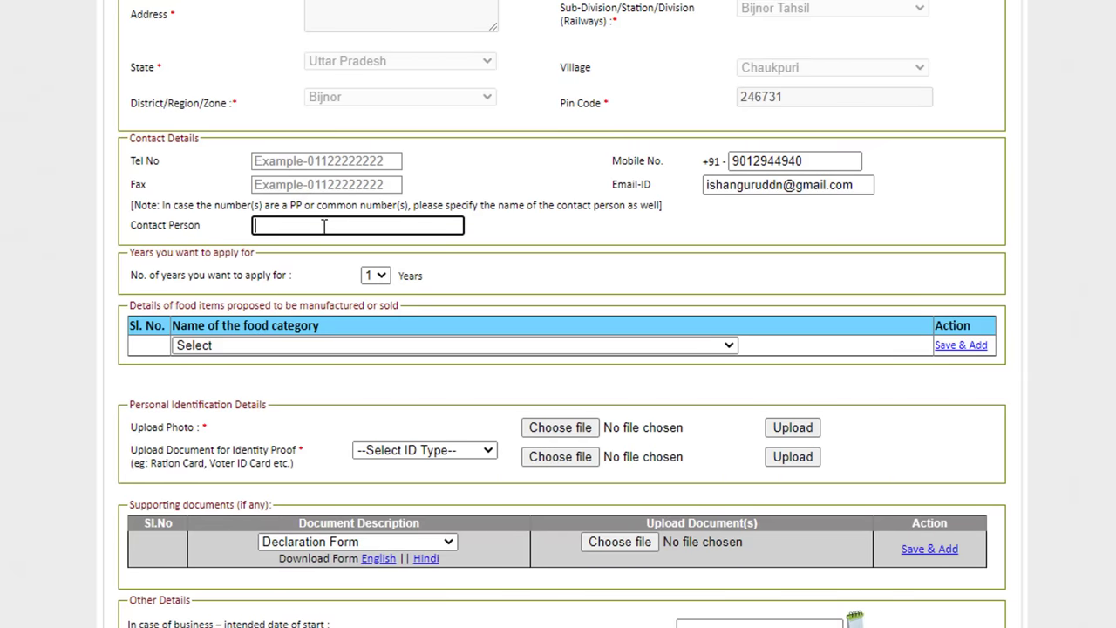
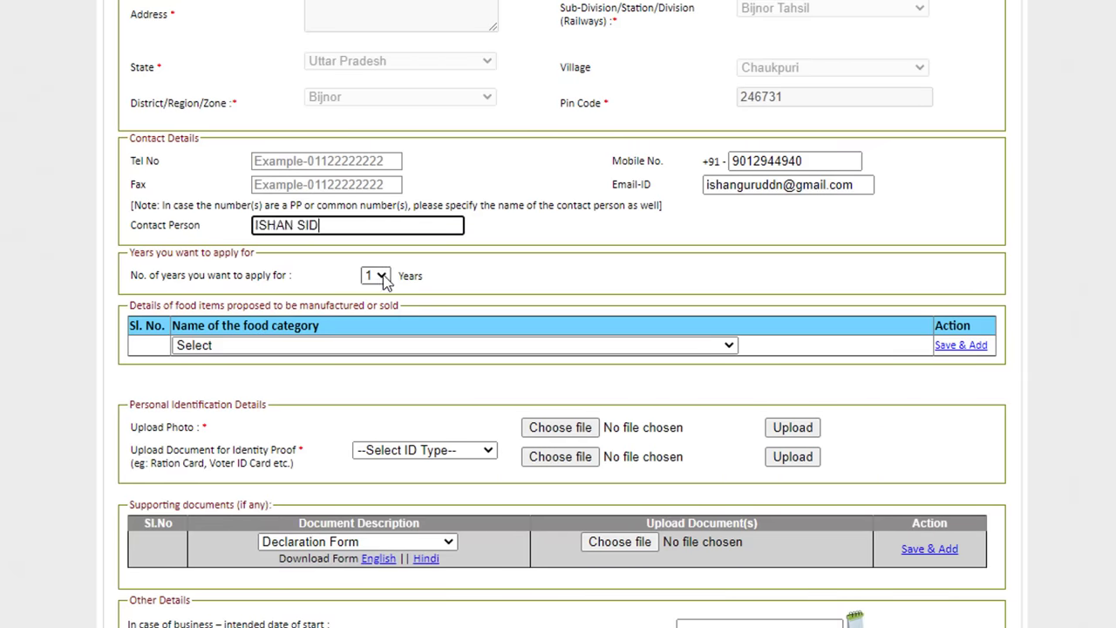
pyautogui.click(380, 275)
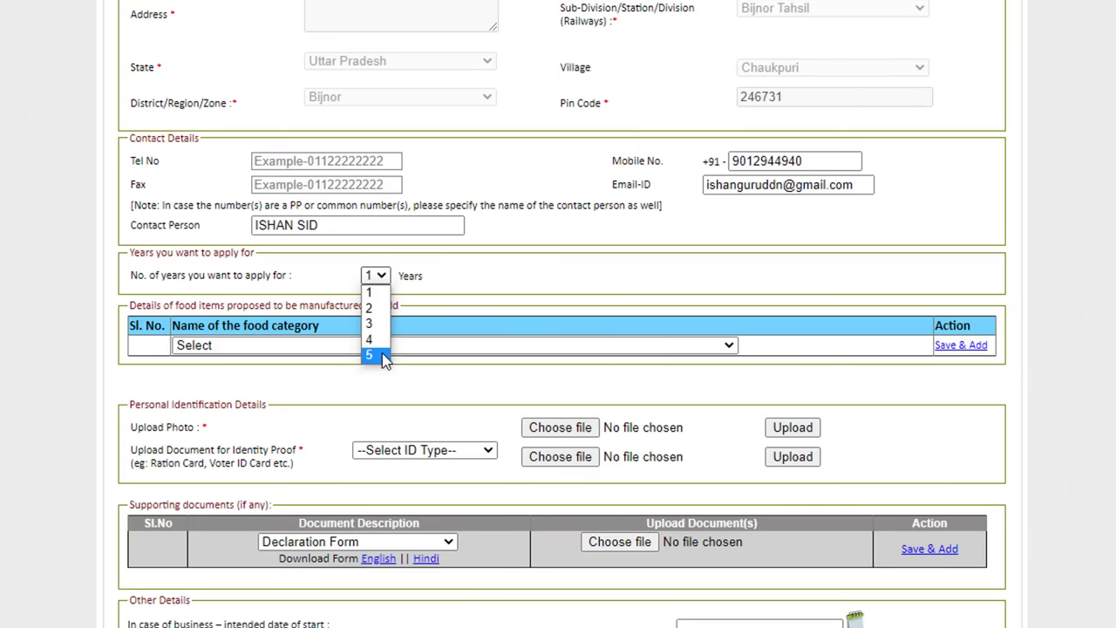
pyautogui.click(375, 295)
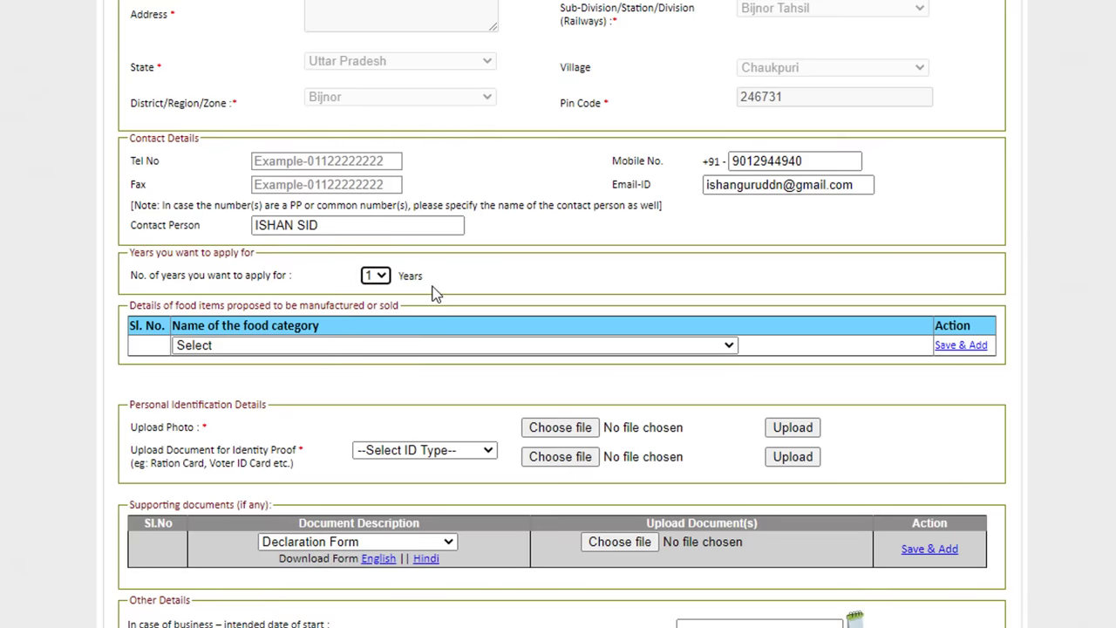
pyautogui.scroll(-2, 435, 294)
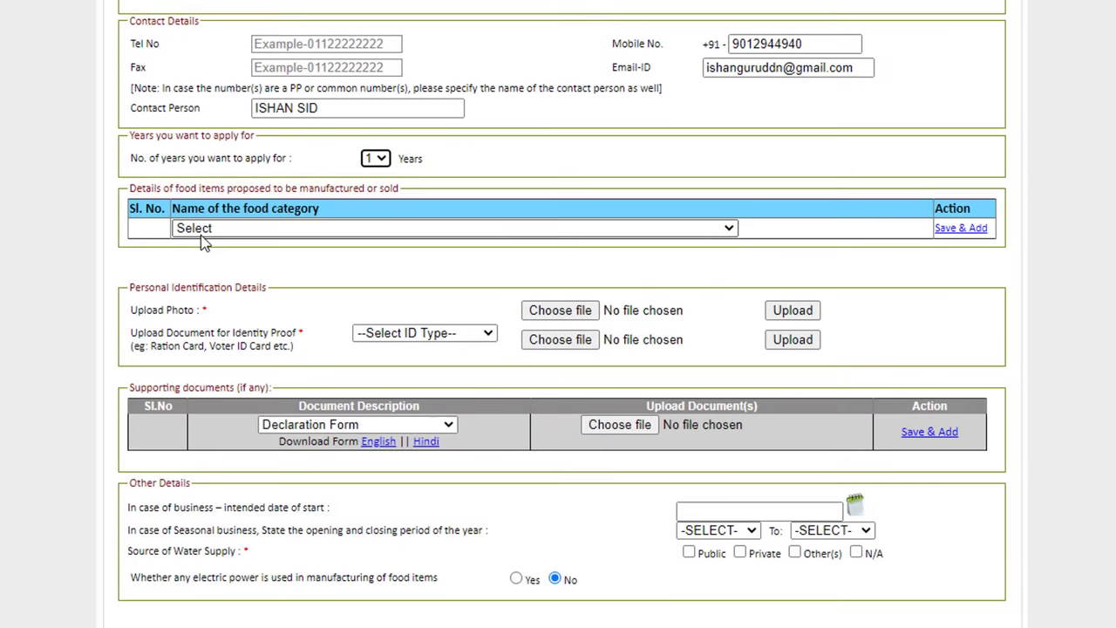
# Step: Save food categories '09 - Fish and fish products' and '07 - Bakery products' to the items list
pyautogui.click(266, 232)
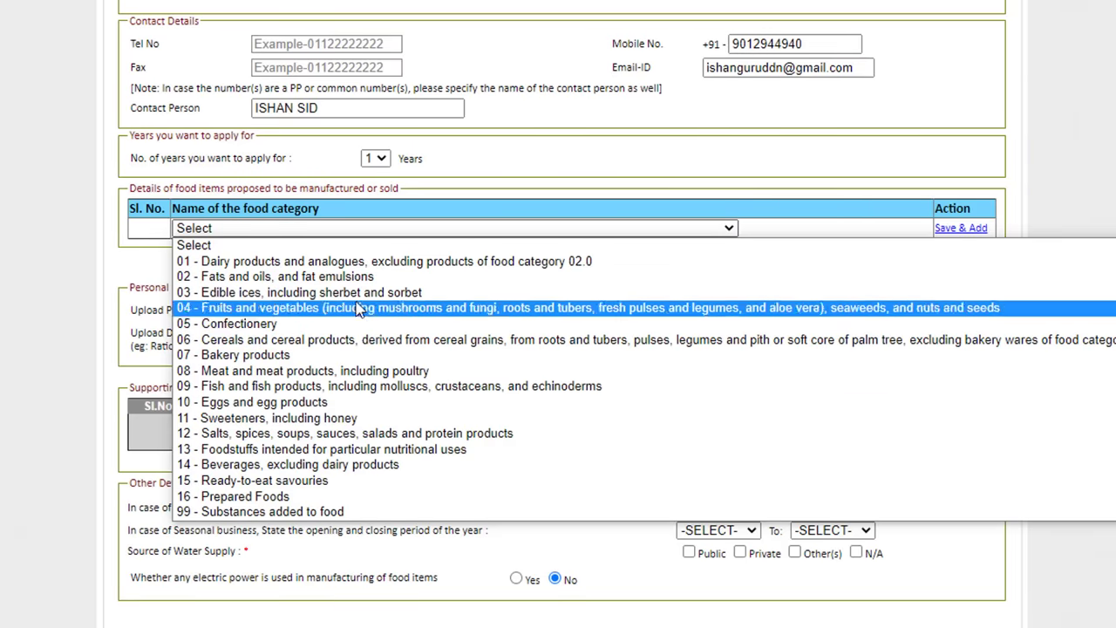
pyautogui.click(375, 385)
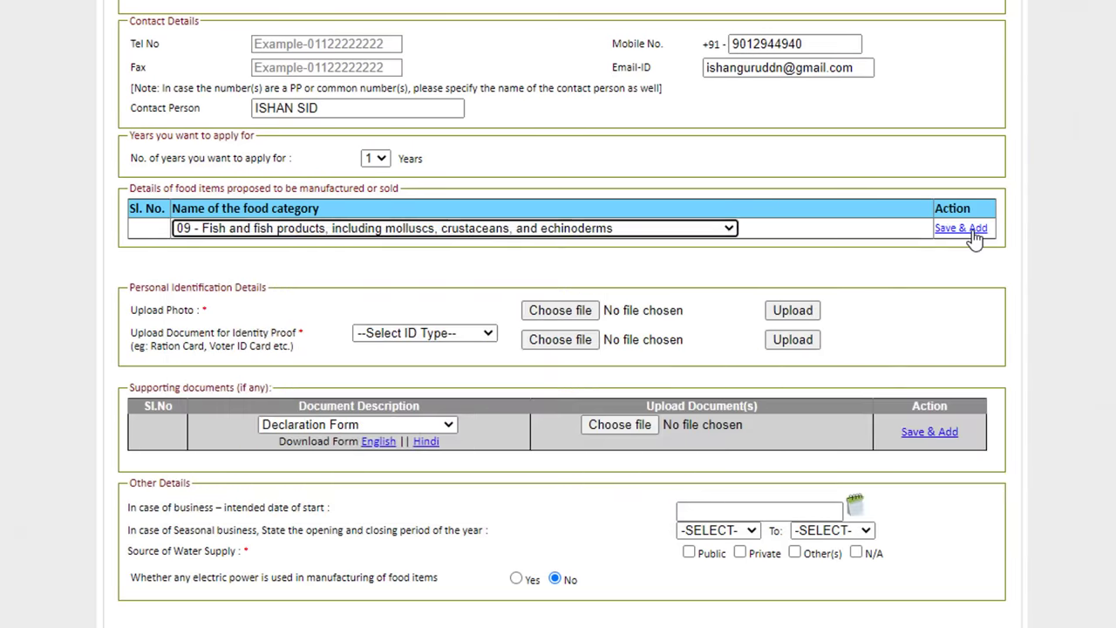
pyautogui.click(961, 228)
pyautogui.scroll(-1, 420, 463)
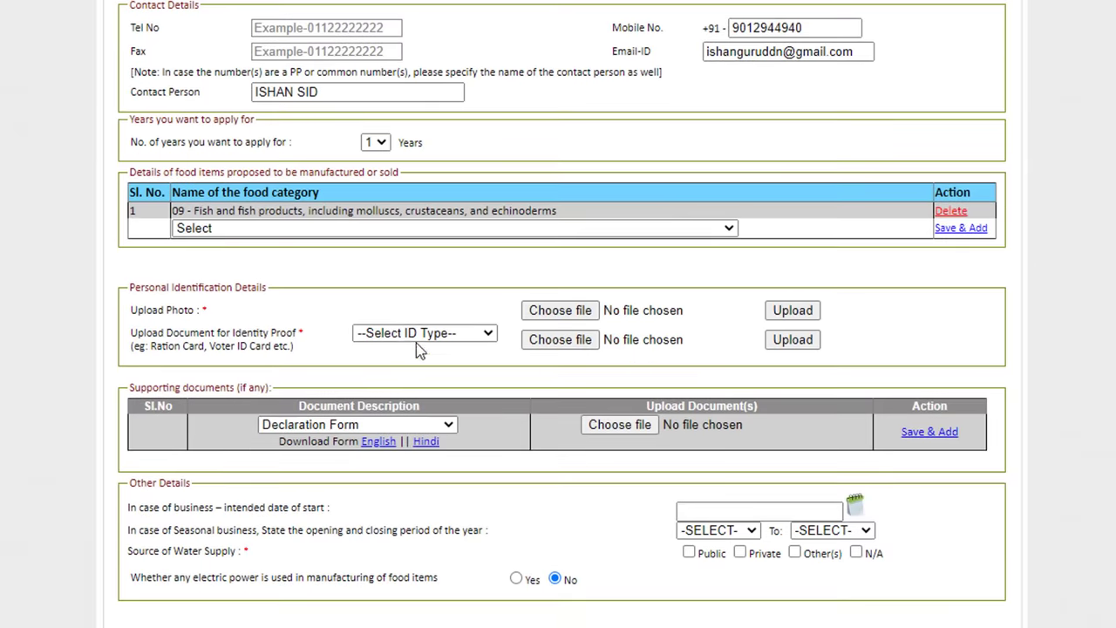
pyautogui.click(310, 228)
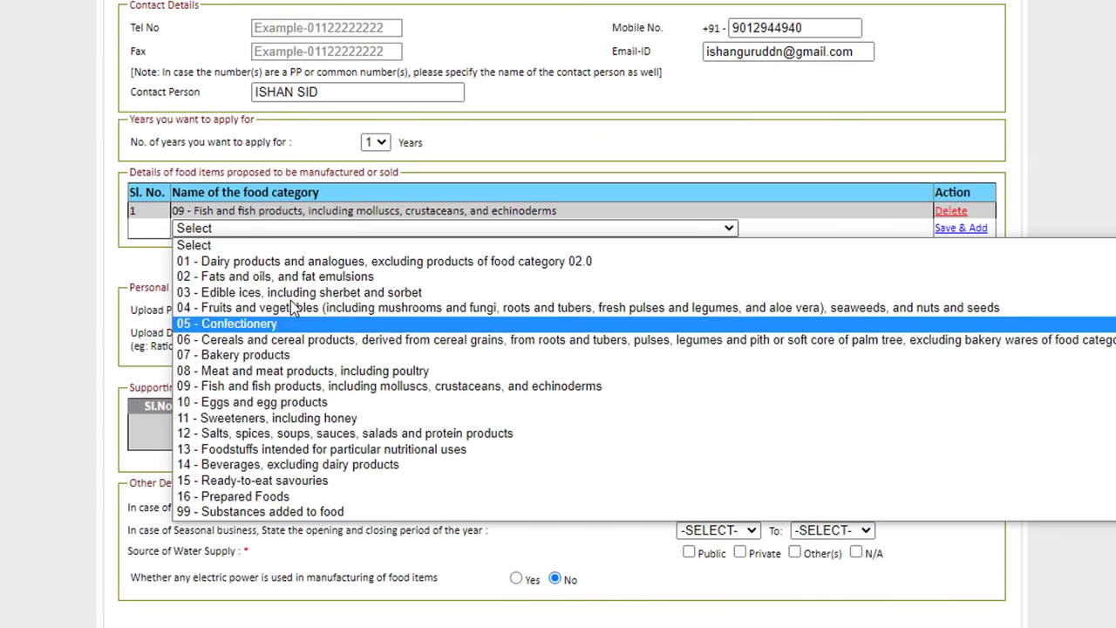
pyautogui.click(295, 356)
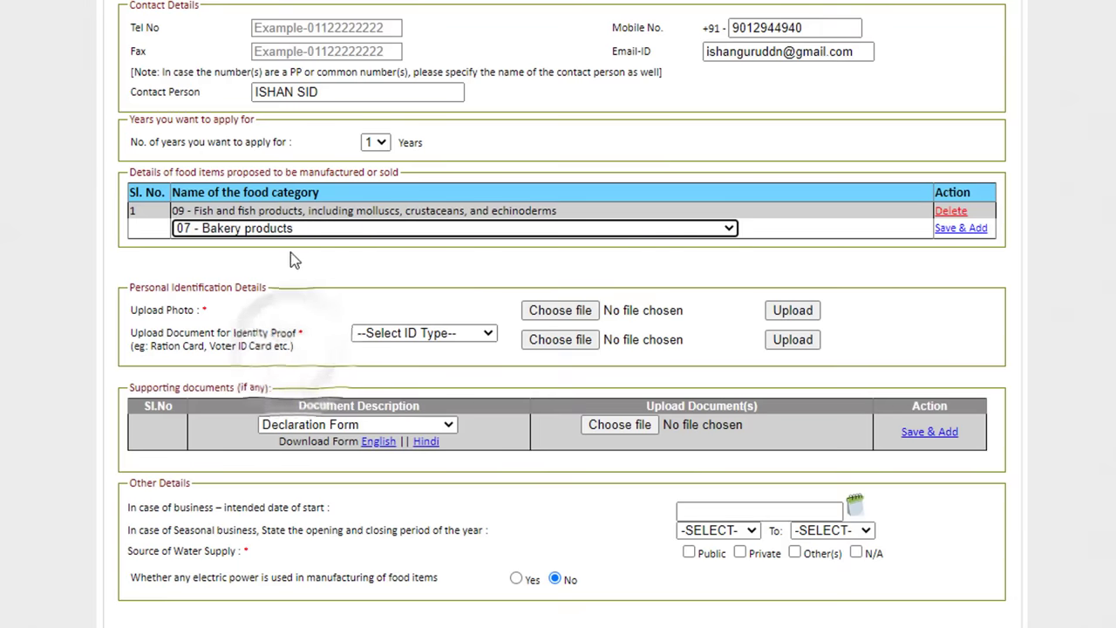
pyautogui.click(960, 228)
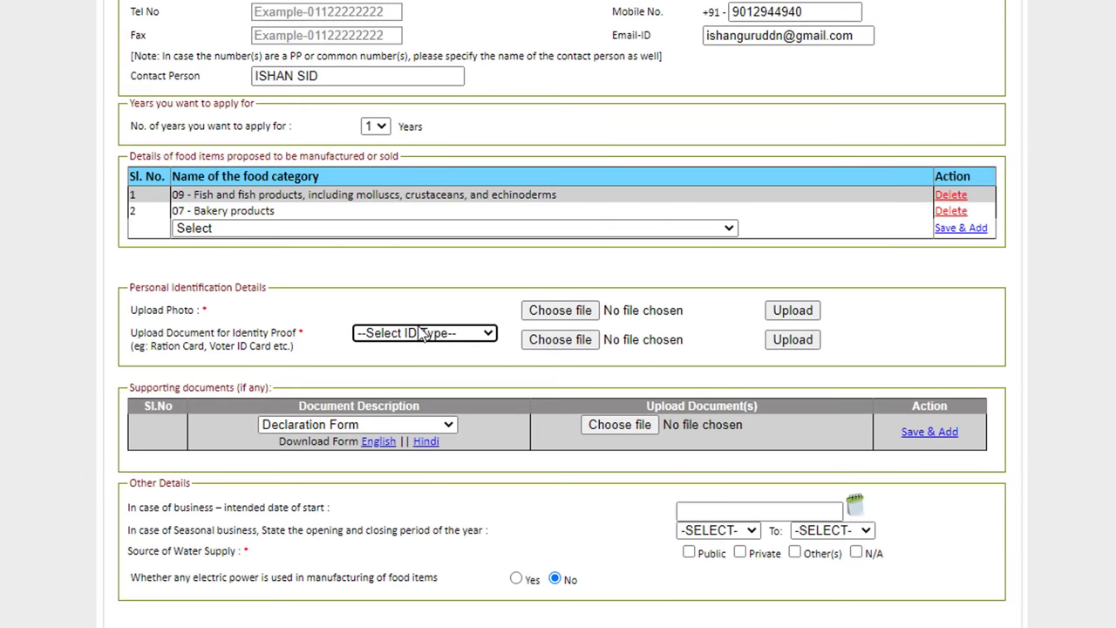
# Step: Choose Aadhaar Card as the identity proof and open the English declaration form PDF
pyautogui.click(424, 334)
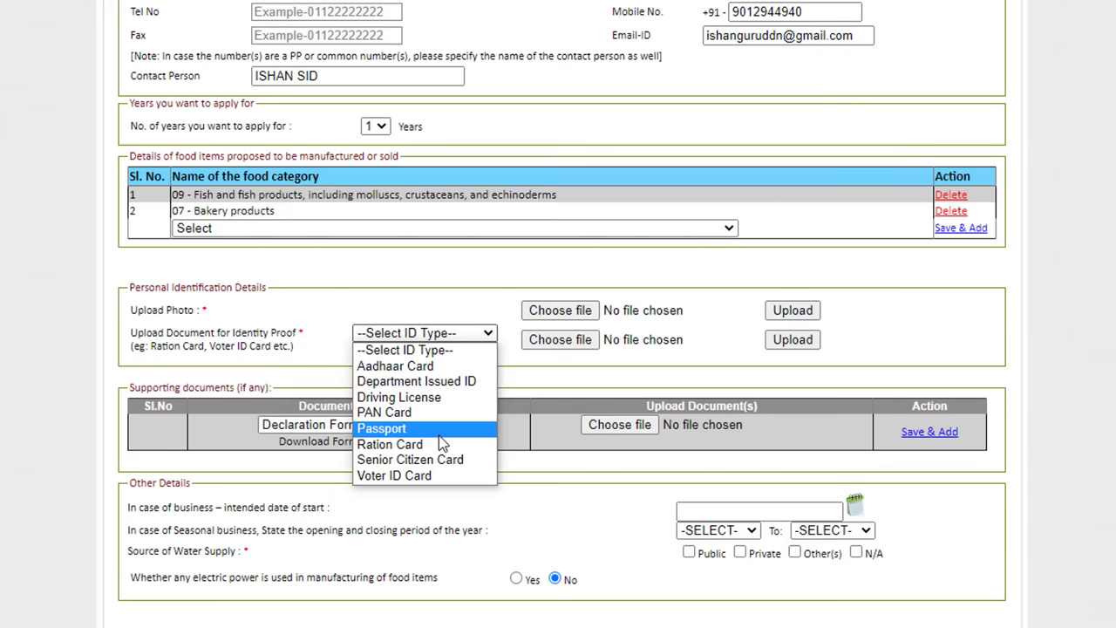
pyautogui.click(413, 370)
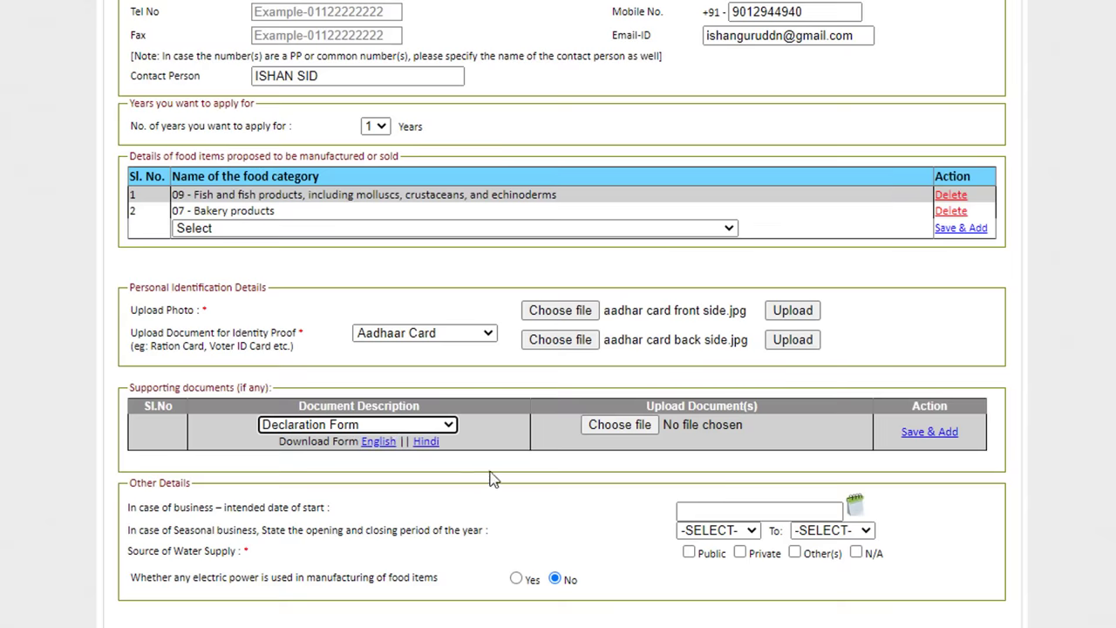
pyautogui.click(380, 443)
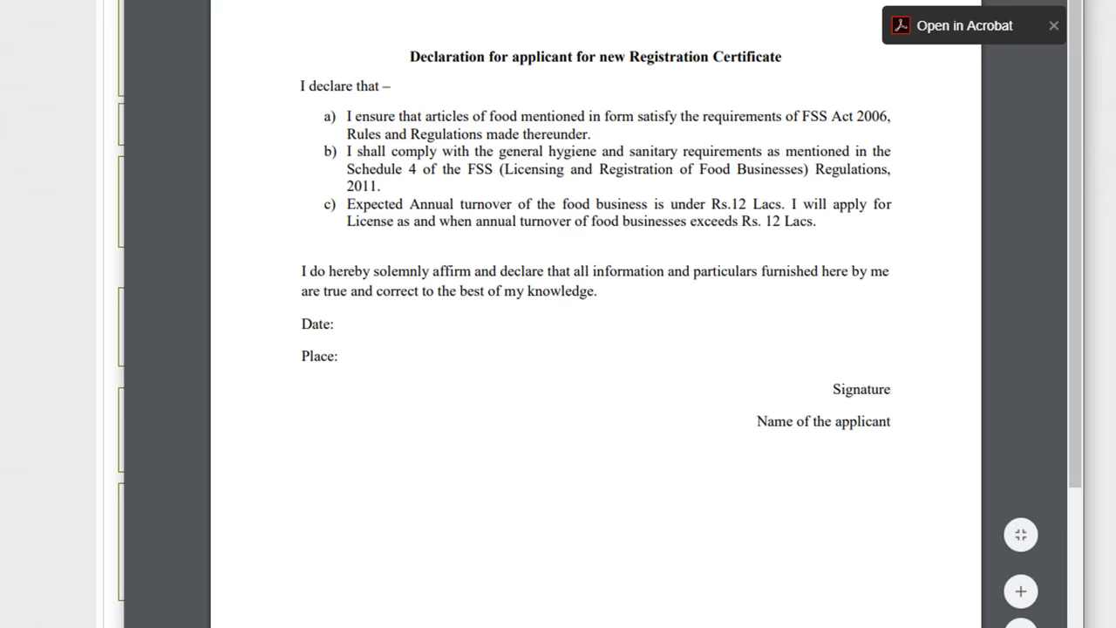
# Step: Upload the declaration PDF and save it as supporting document entry 1
pyautogui.hotkey('ctrl', 'w')
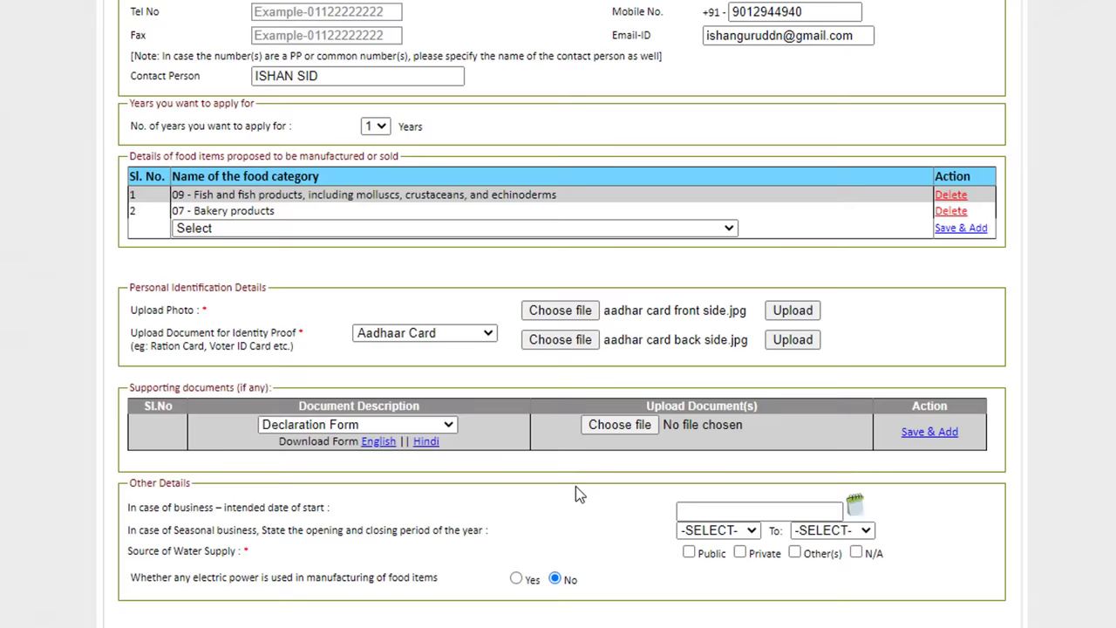
pyautogui.moveTo(615, 431)
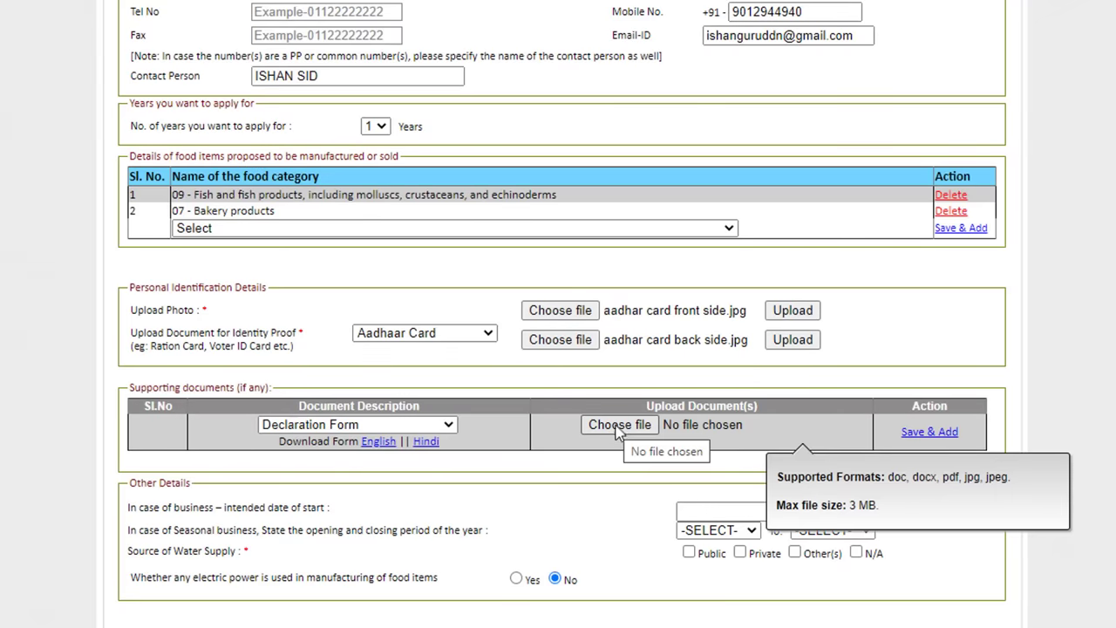
pyautogui.click(618, 425)
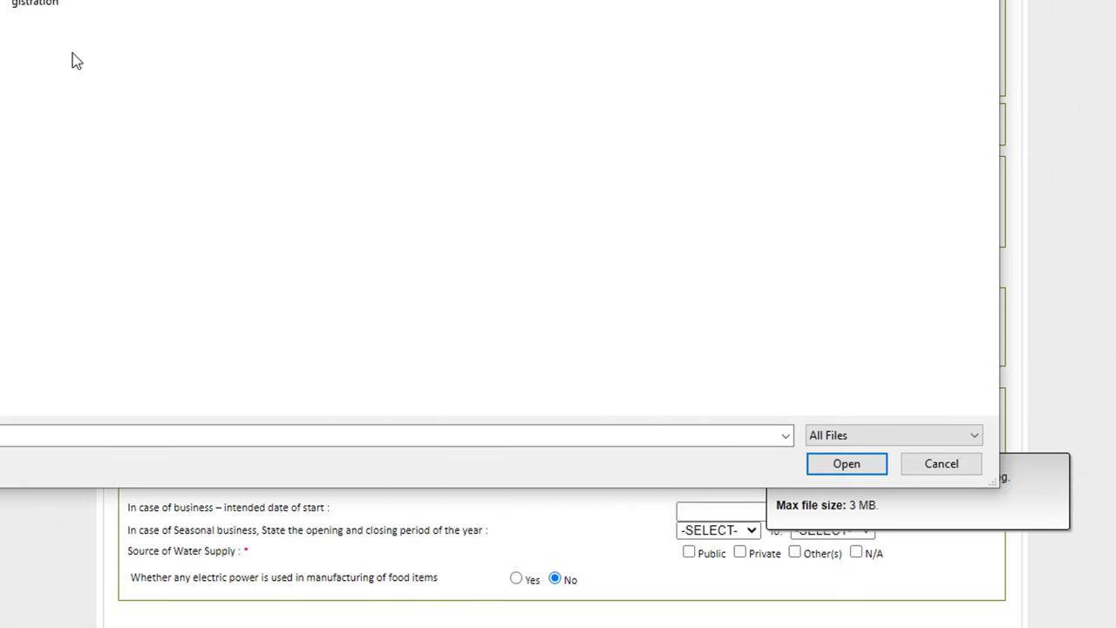
pyautogui.click(48, 5)
pyautogui.click(844, 471)
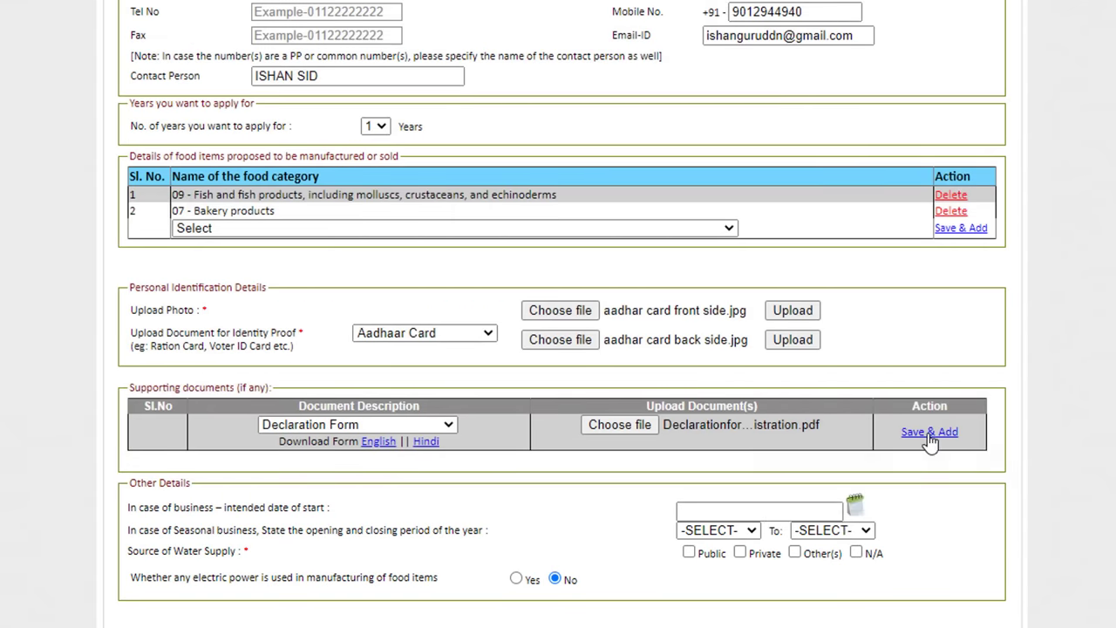
pyautogui.click(930, 433)
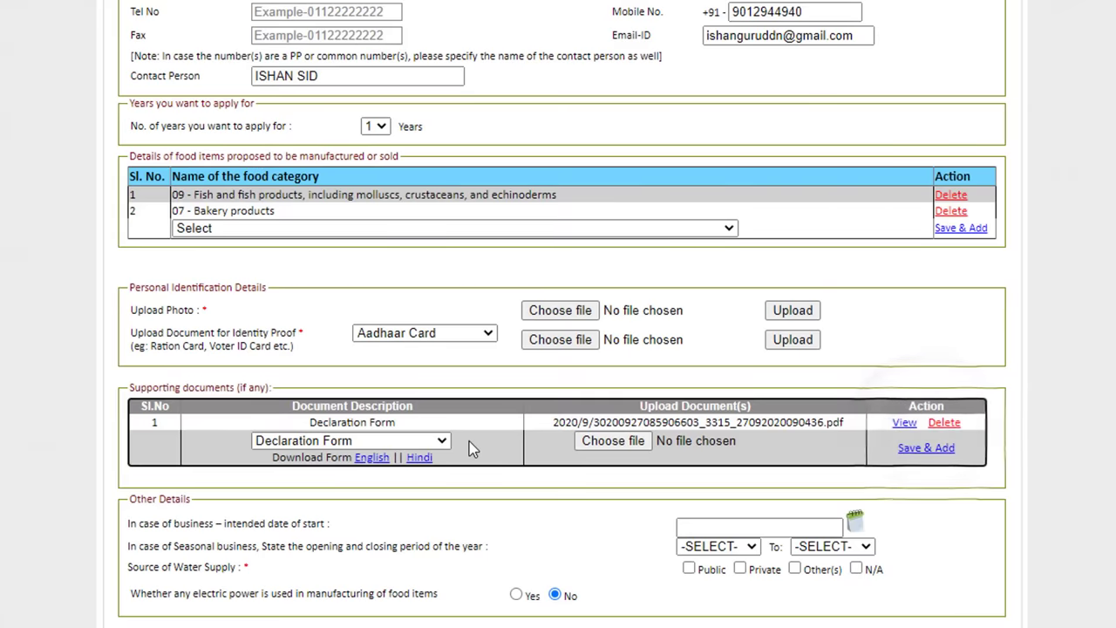
# Step: Choose NOC by Municipality/Panchayat as document type, set start date 27/09/2020 and September–December season
pyautogui.click(427, 441)
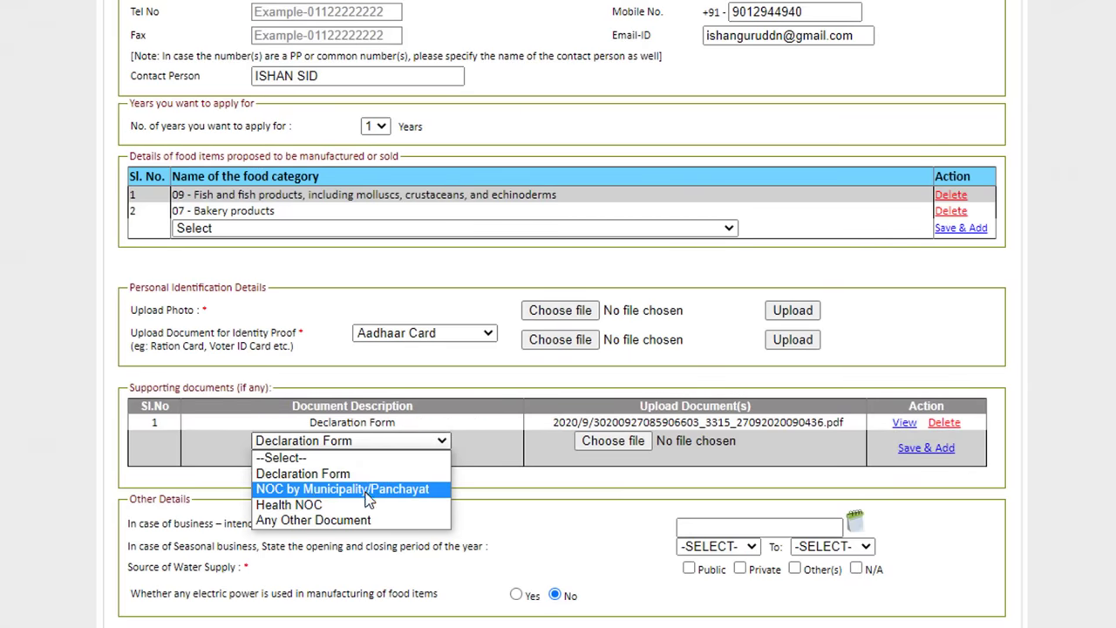
pyautogui.click(336, 491)
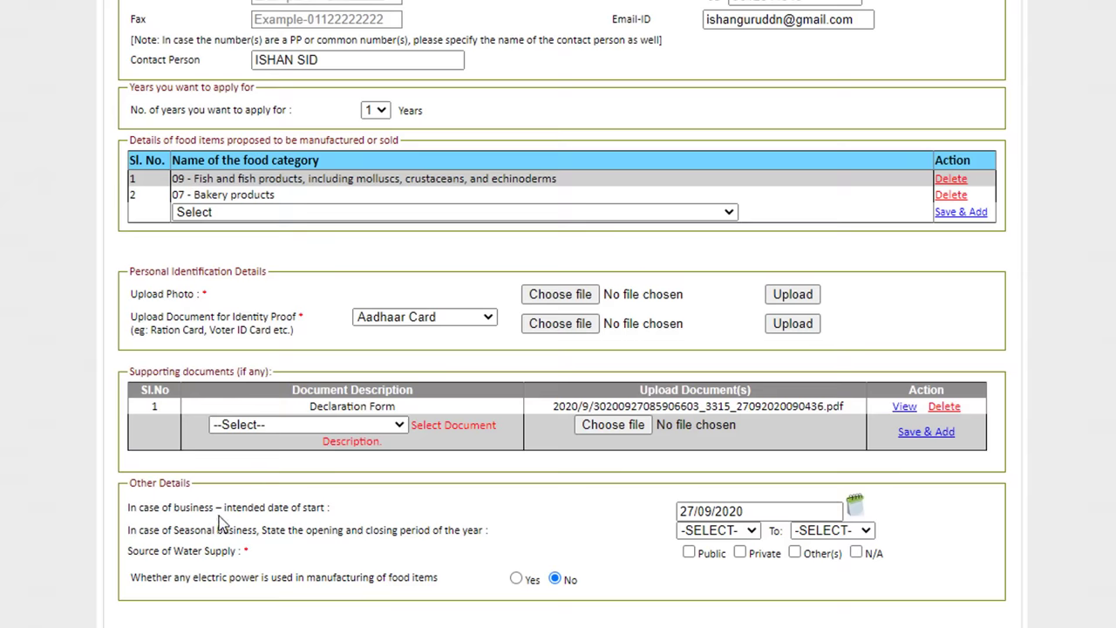
pyautogui.click(754, 511)
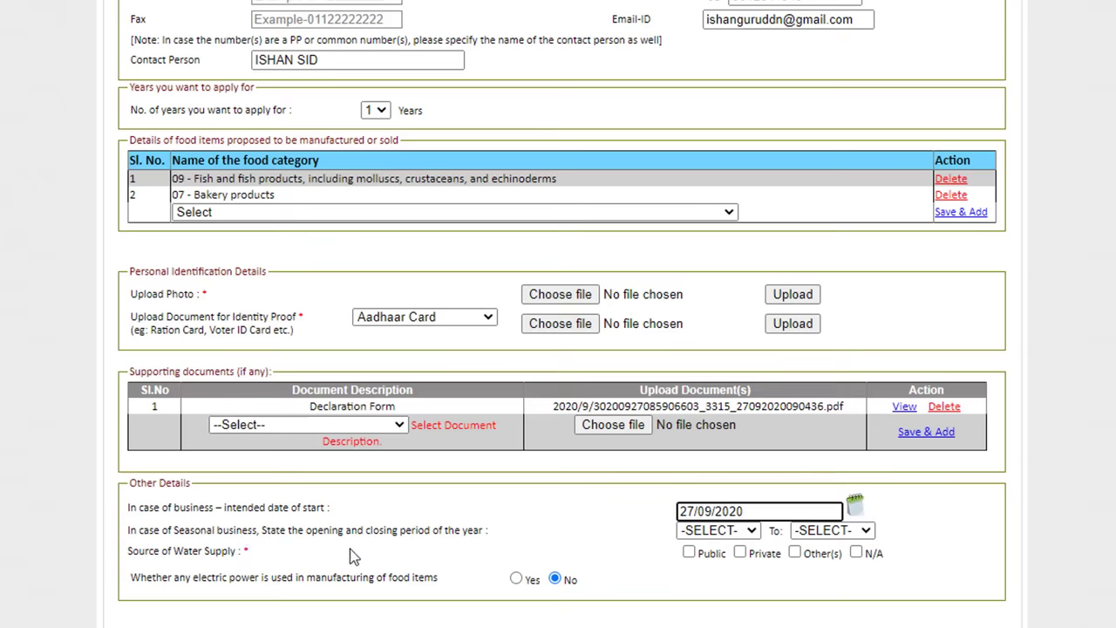
pyautogui.click(708, 534)
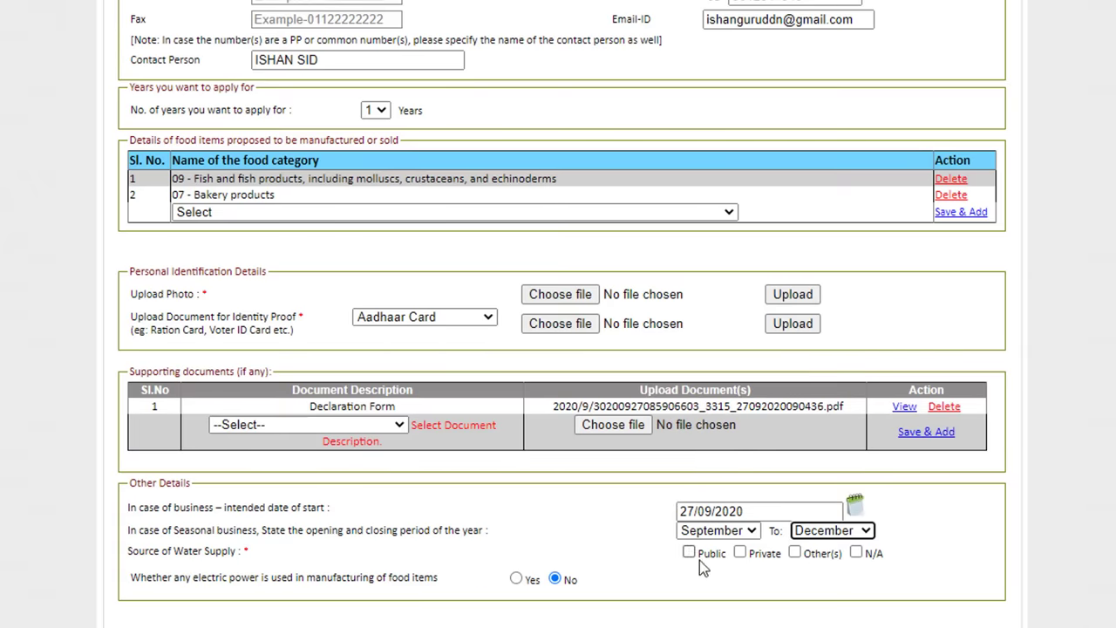
# Step: Mark the water supply as Private and leave electric power use at No
pyautogui.click(740, 553)
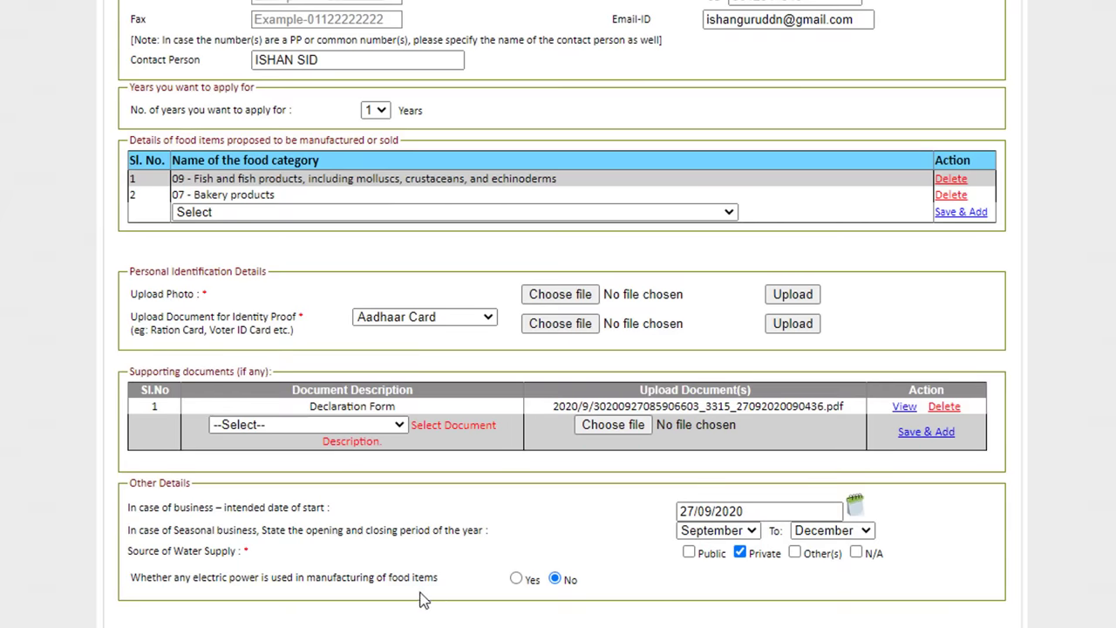
pyautogui.click(517, 581)
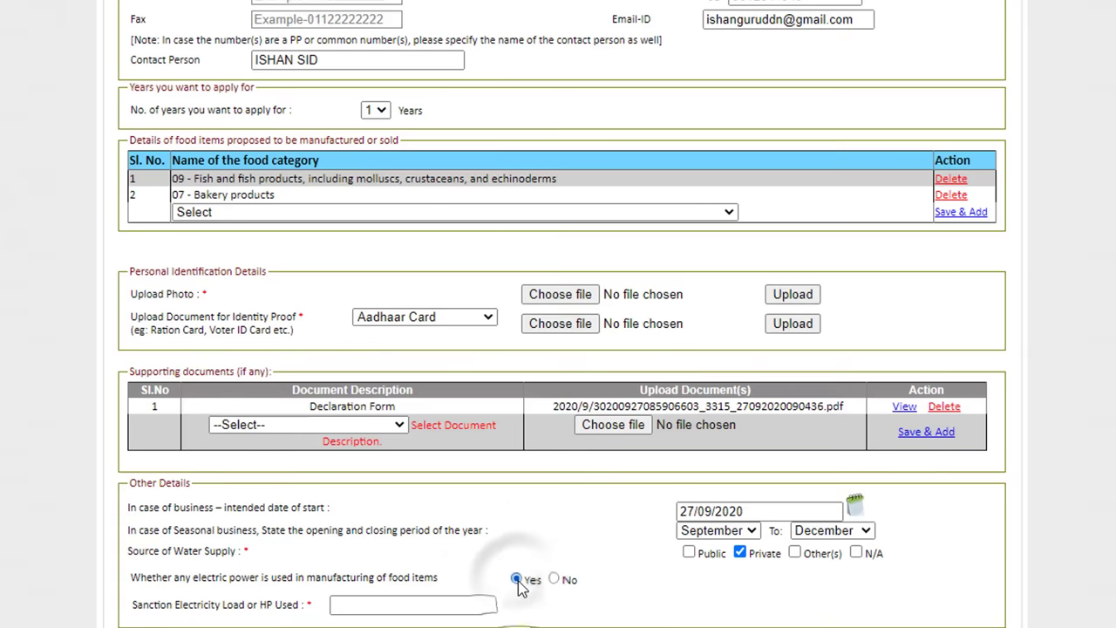
pyautogui.click(382, 604)
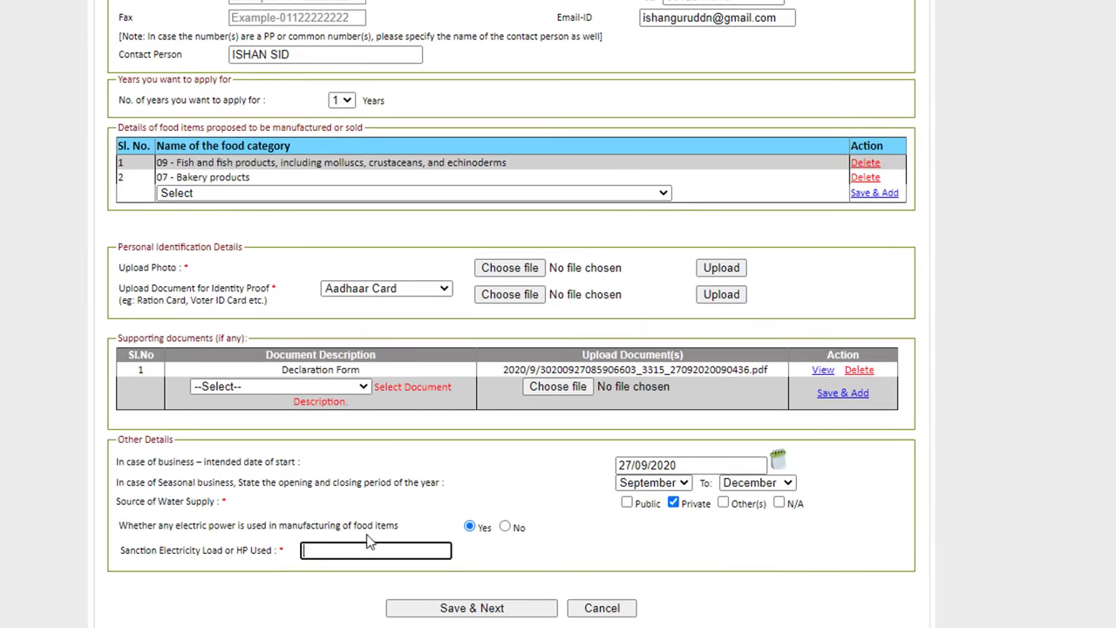
pyautogui.click(505, 527)
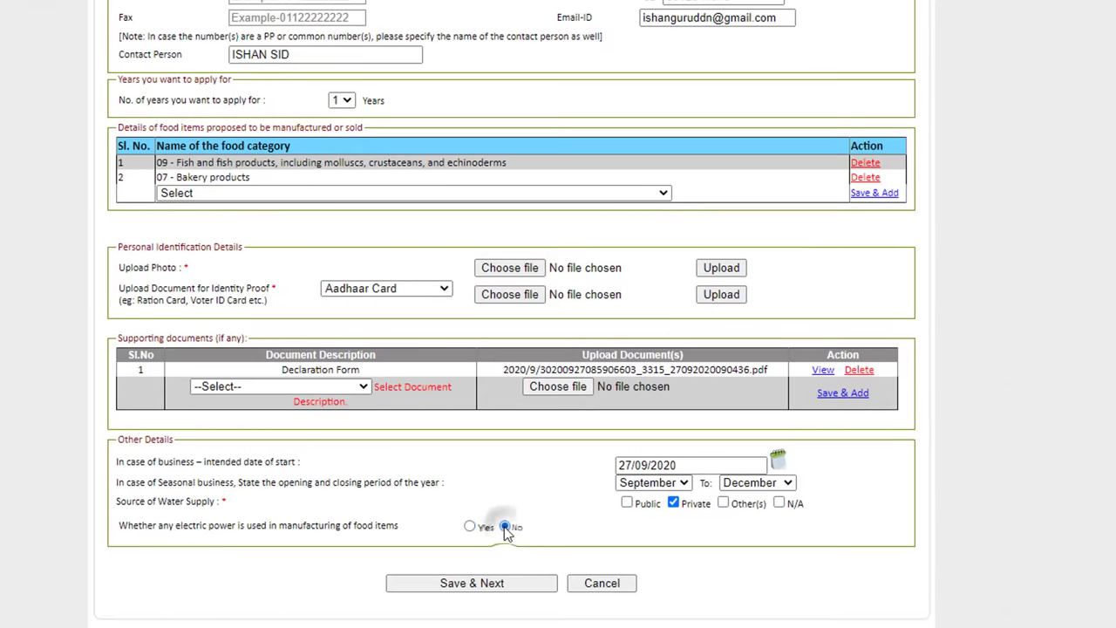
# Step: Save the details, always allow the licensing site's pop-ups, and open the printable Form A
pyautogui.click(477, 586)
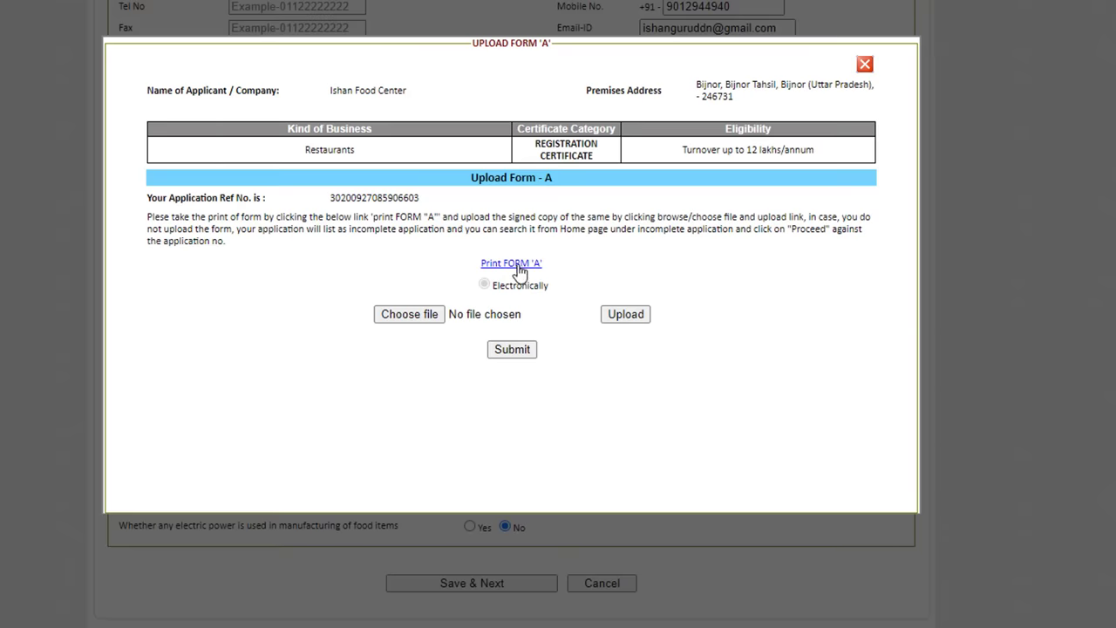
pyautogui.click(517, 266)
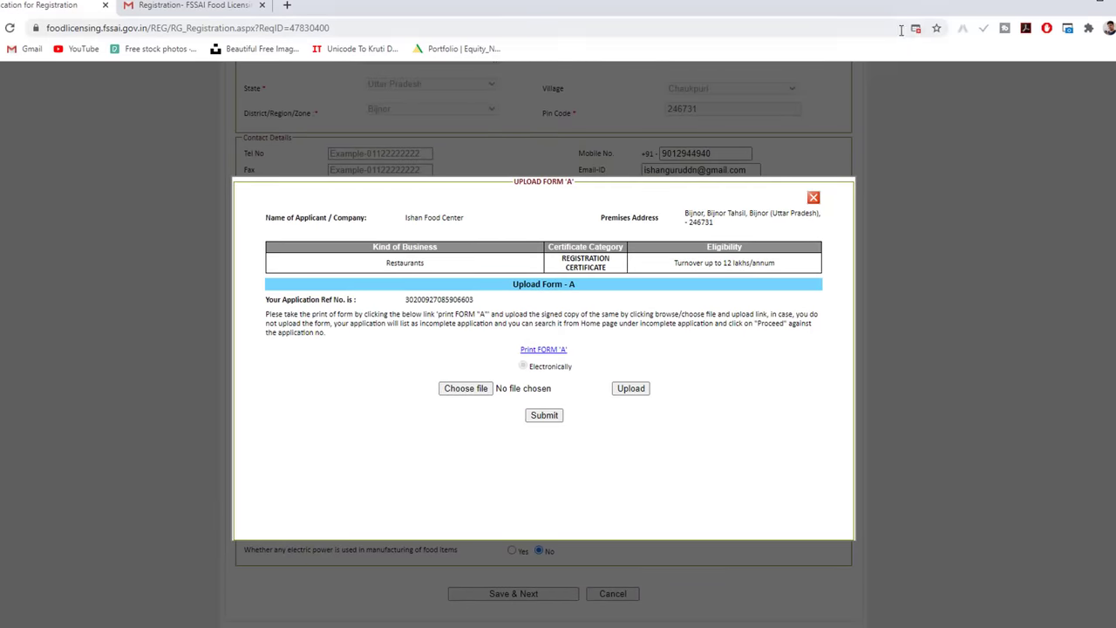
pyautogui.click(916, 28)
pyautogui.click(768, 101)
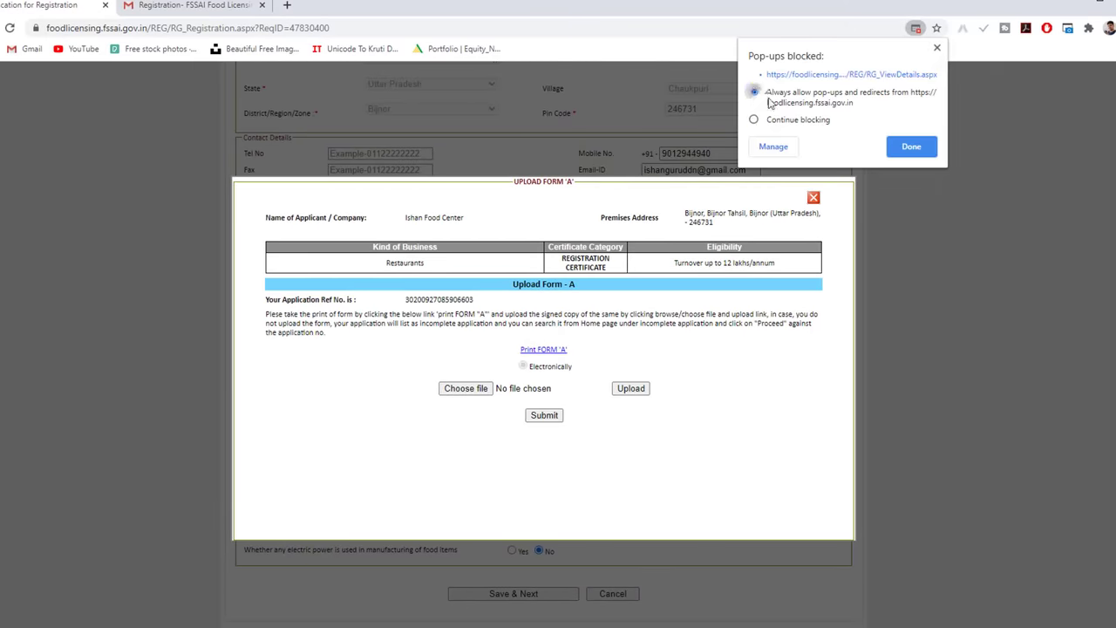
pyautogui.click(911, 146)
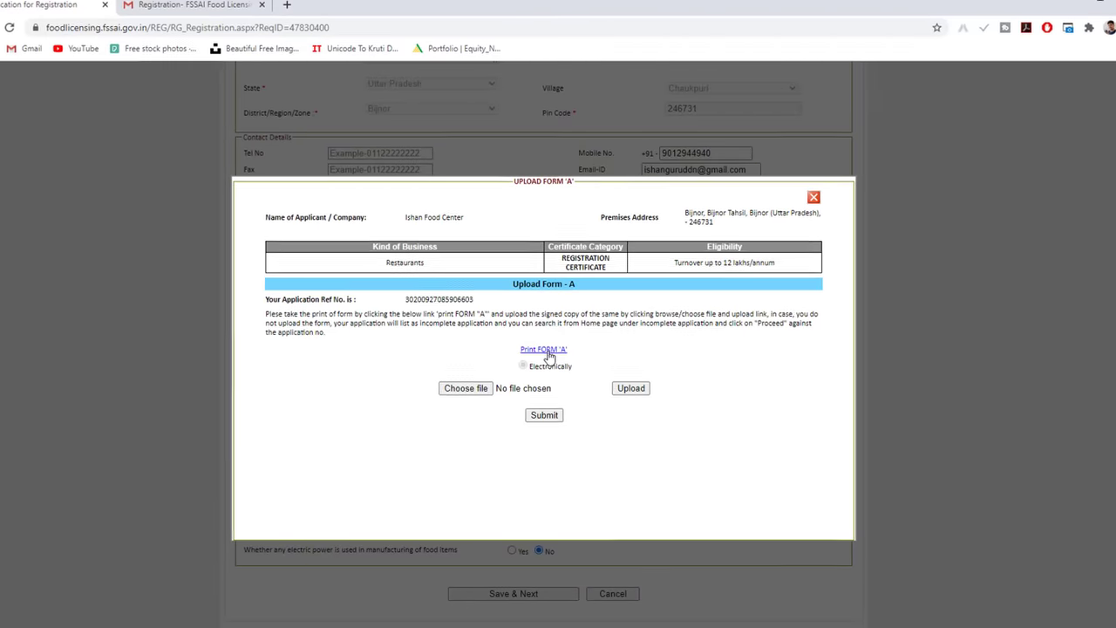
pyautogui.click(545, 350)
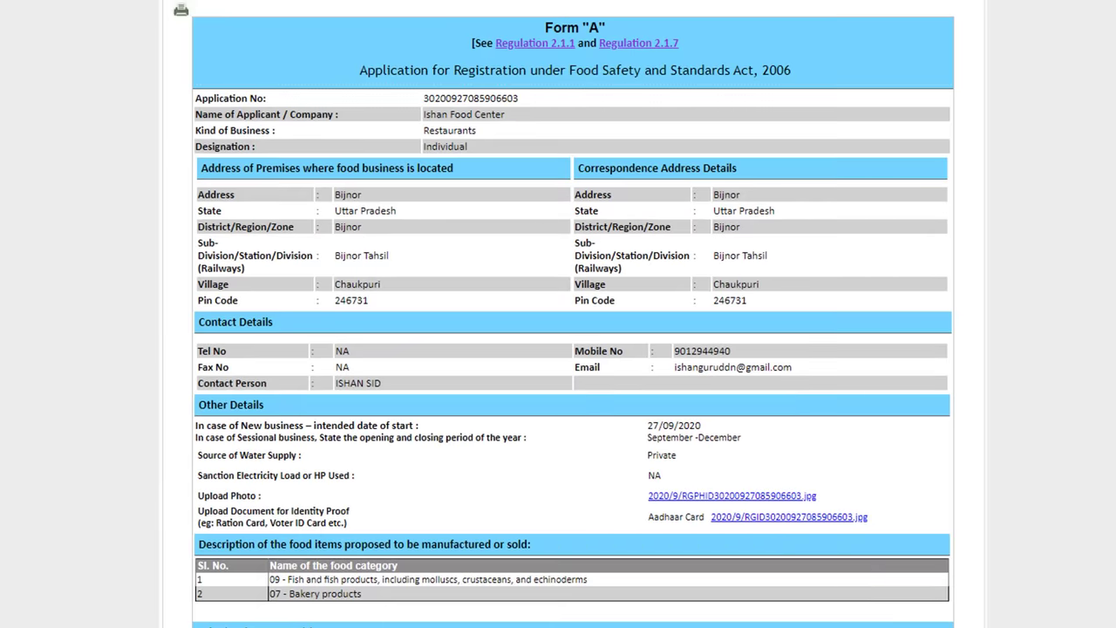
pyautogui.scroll(-5, 573, 182)
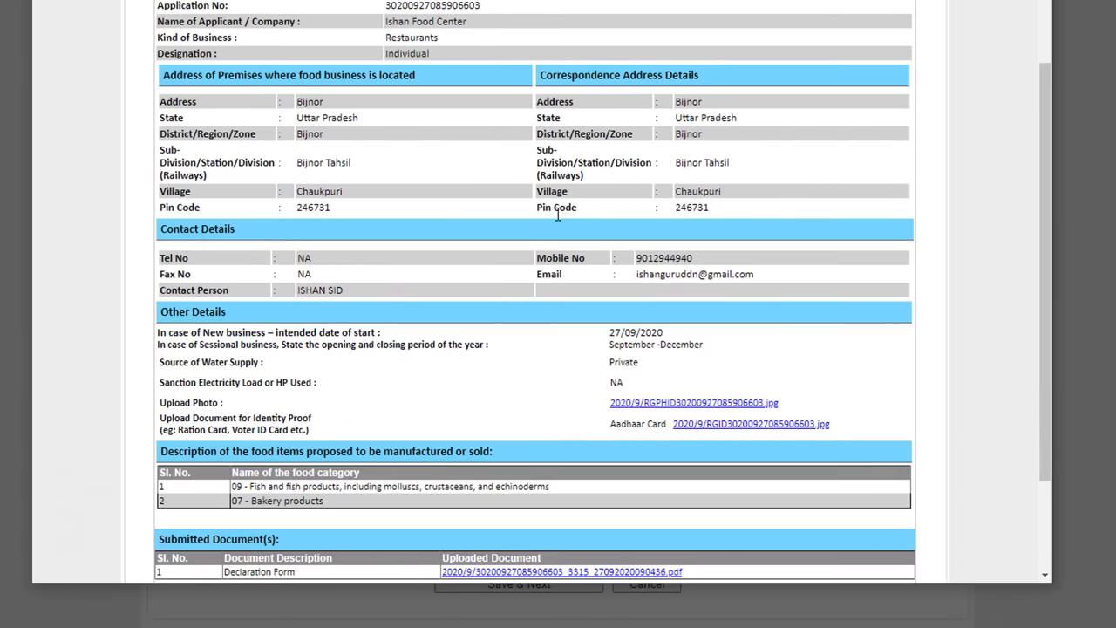
pyautogui.scroll(5, 523, 209)
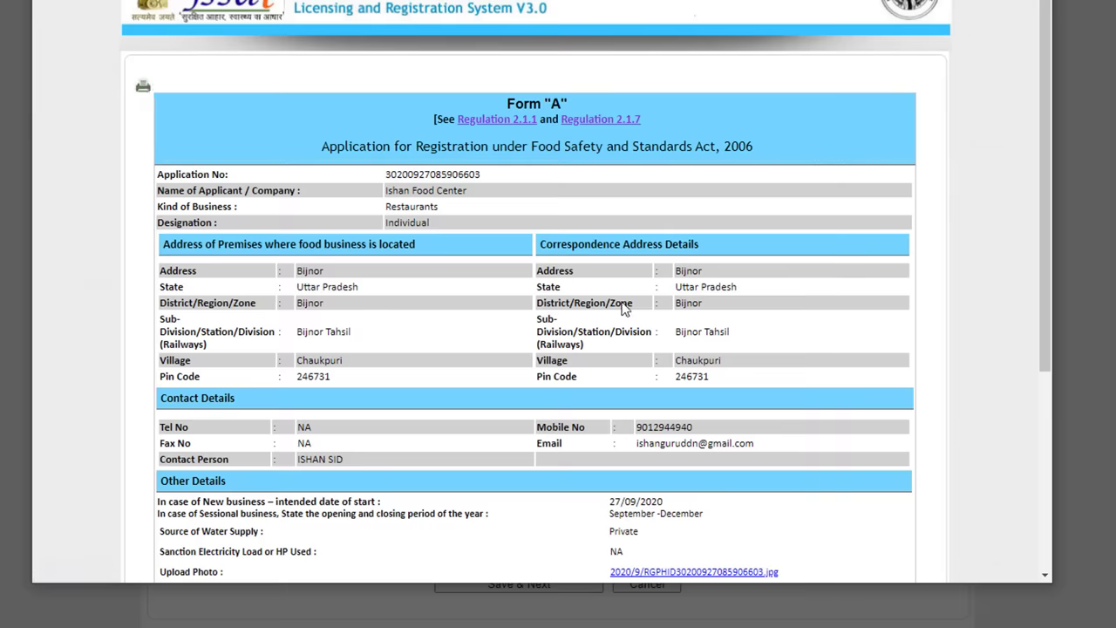
pyautogui.scroll(-3, 860, 430)
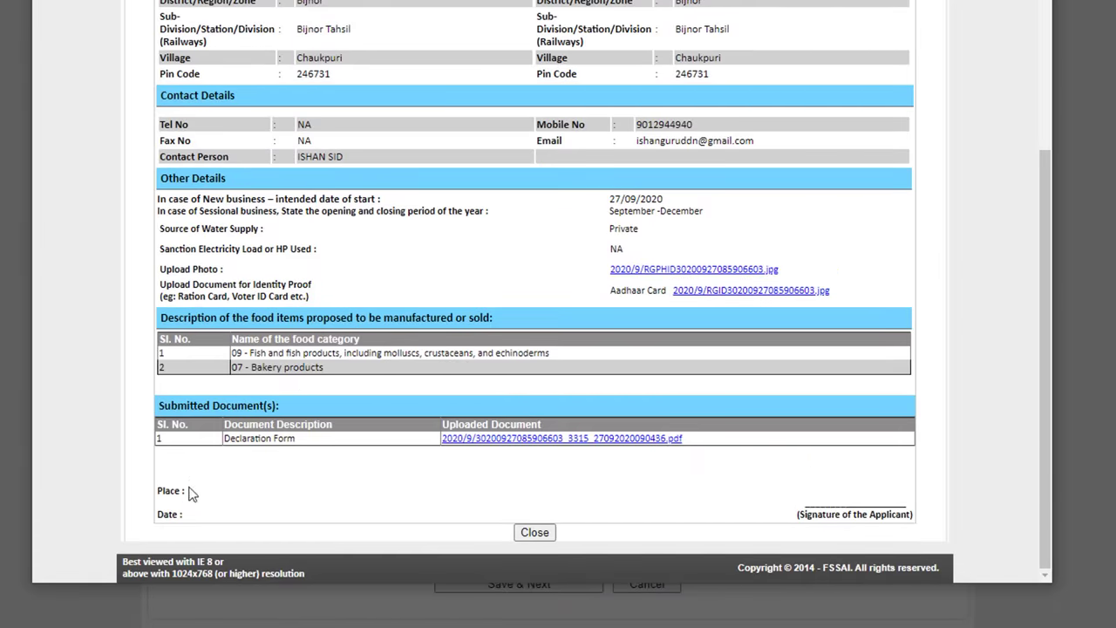
# Step: Attach and upload the signed Declaration Form PDF, then submit the Form A application
pyautogui.click(534, 532)
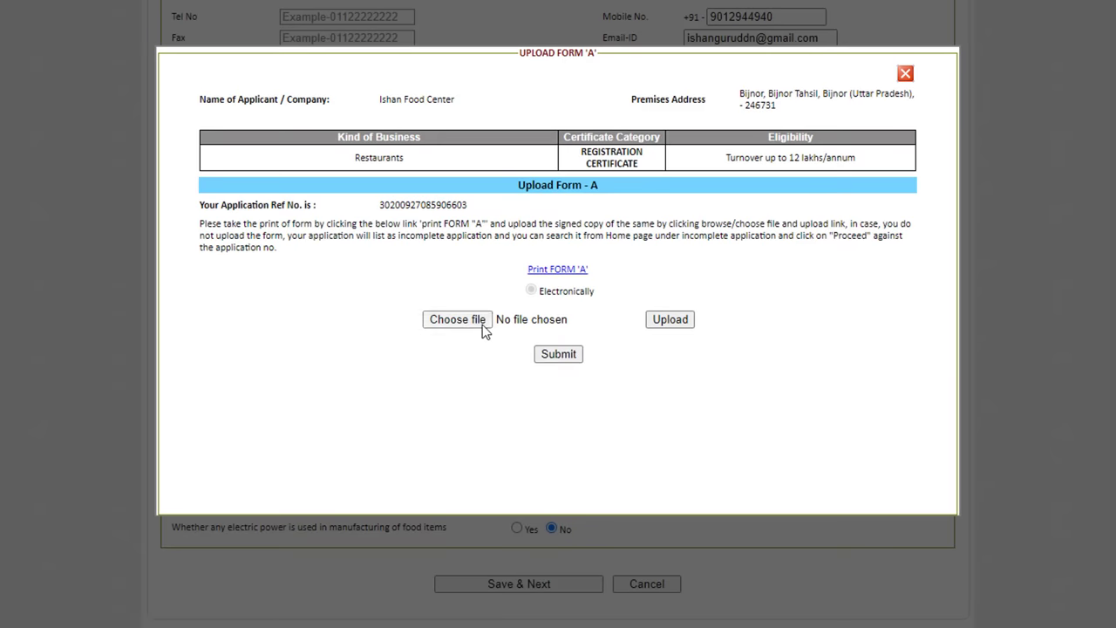
pyautogui.click(482, 324)
pyautogui.click(86, 9)
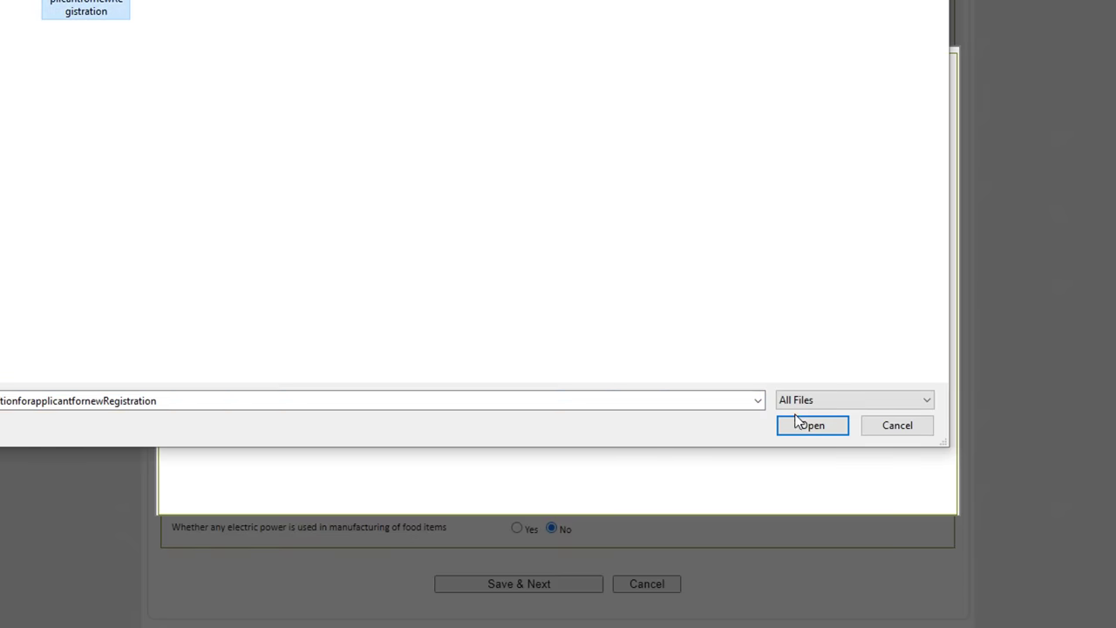
pyautogui.click(806, 425)
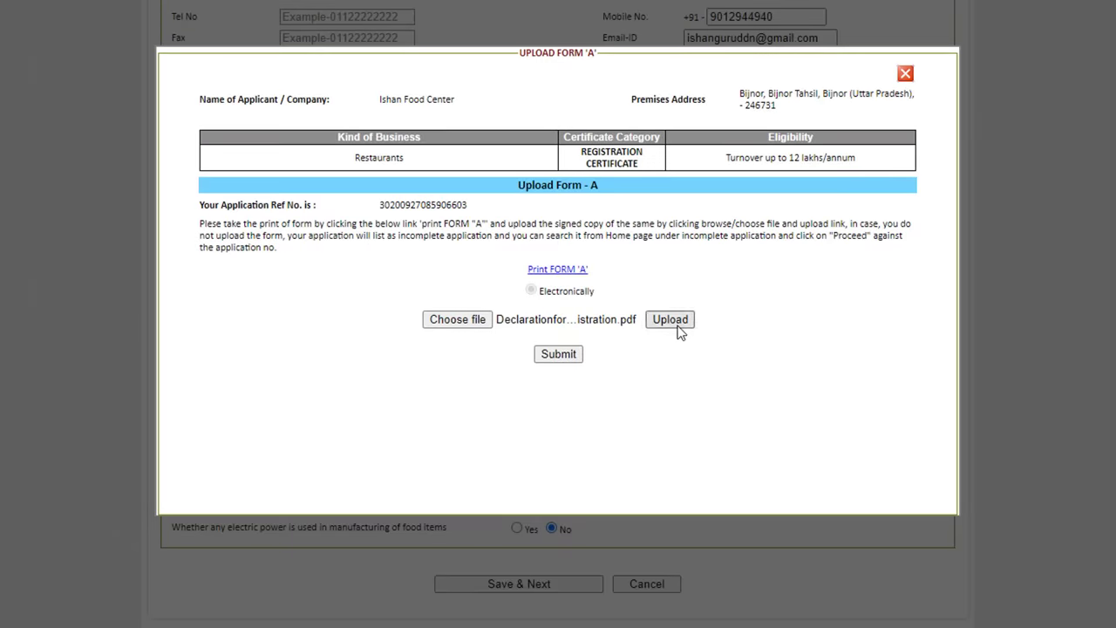
pyautogui.click(673, 323)
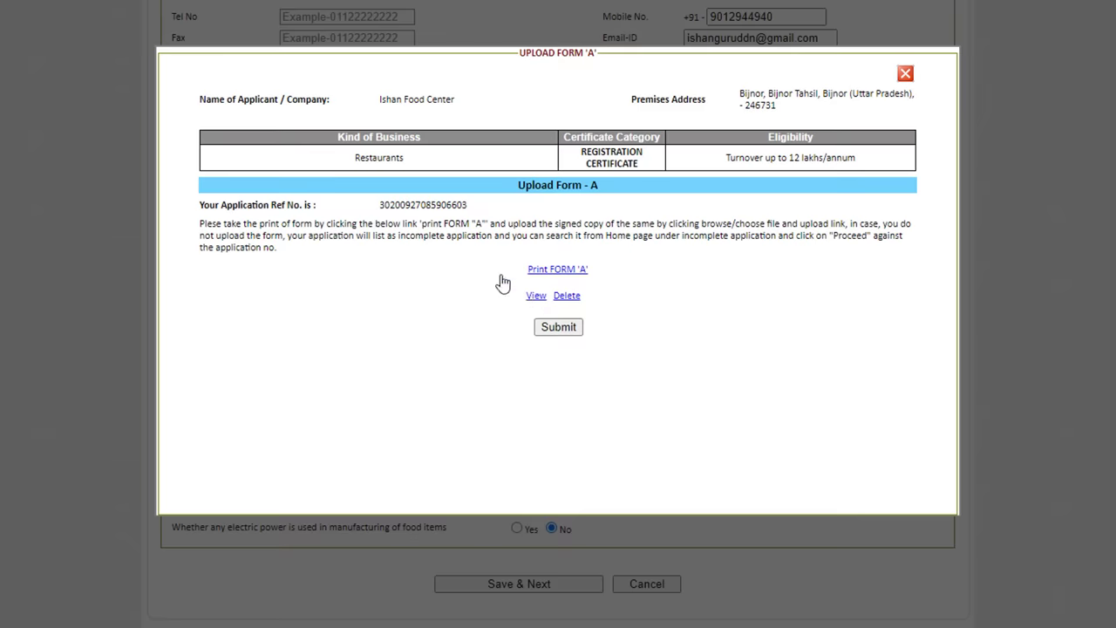
pyautogui.click(563, 331)
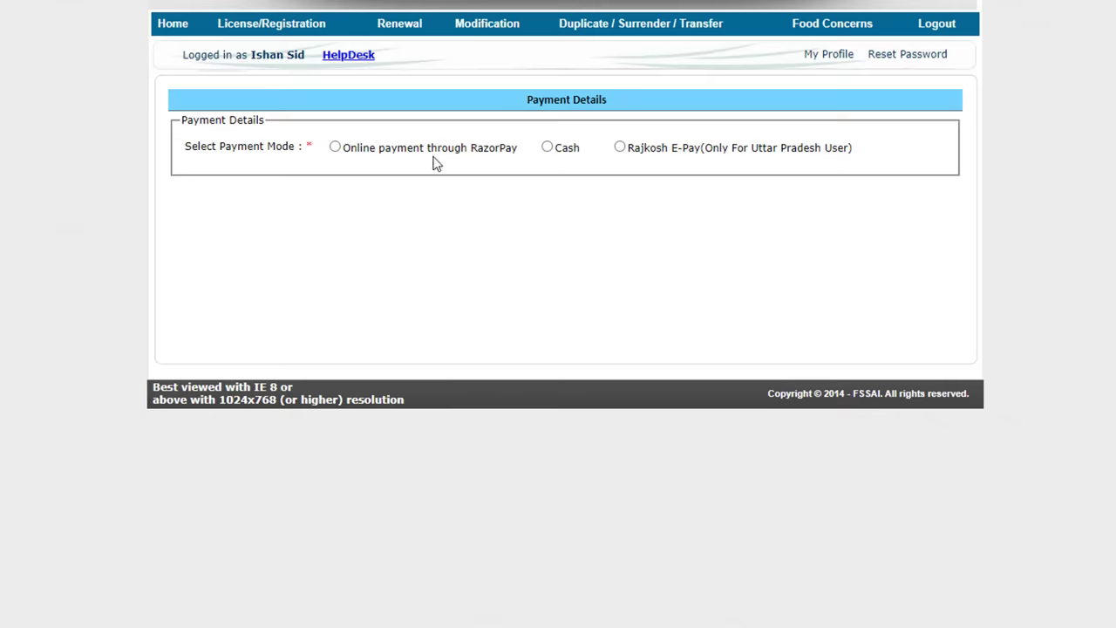
# Step: Choose online payment through RazorPay and proceed to pay the Rs. 100 fee
pyautogui.click(335, 148)
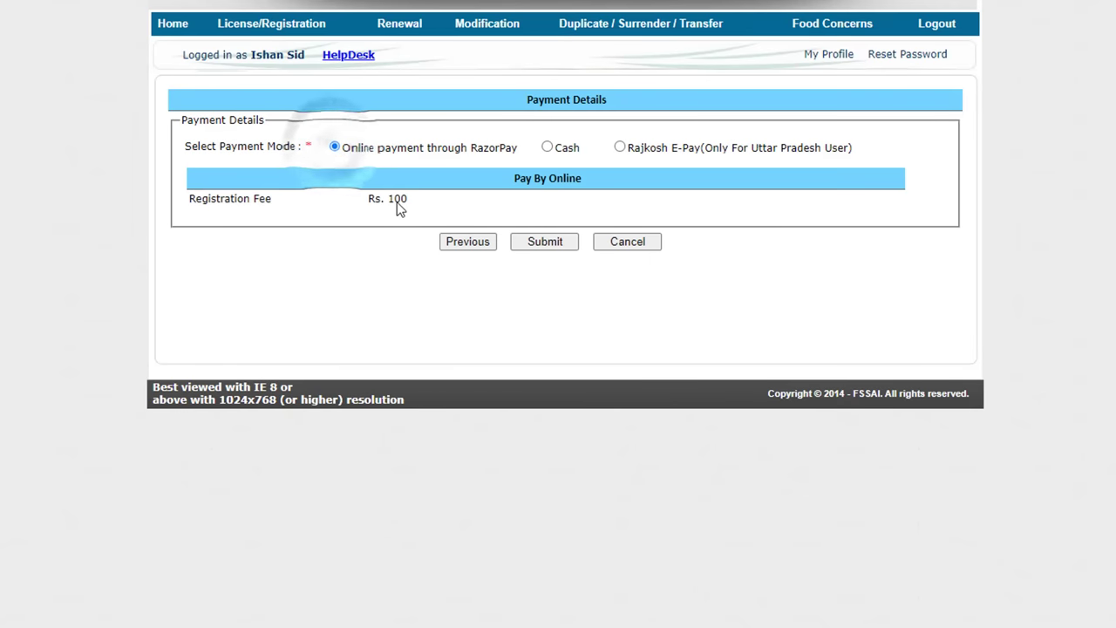
pyautogui.click(539, 246)
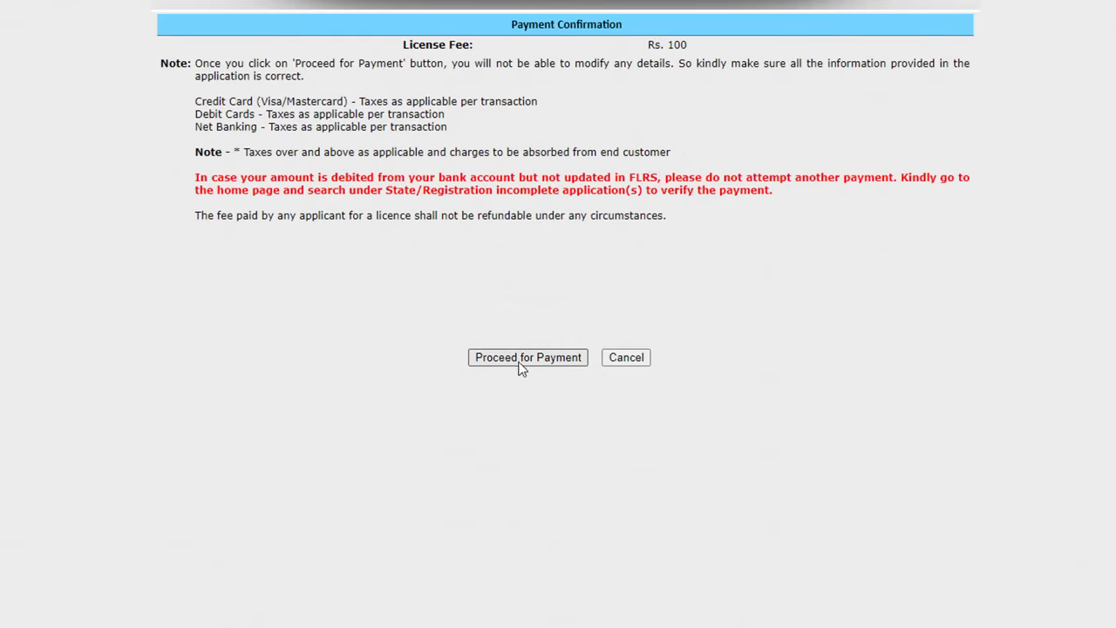
pyautogui.click(537, 360)
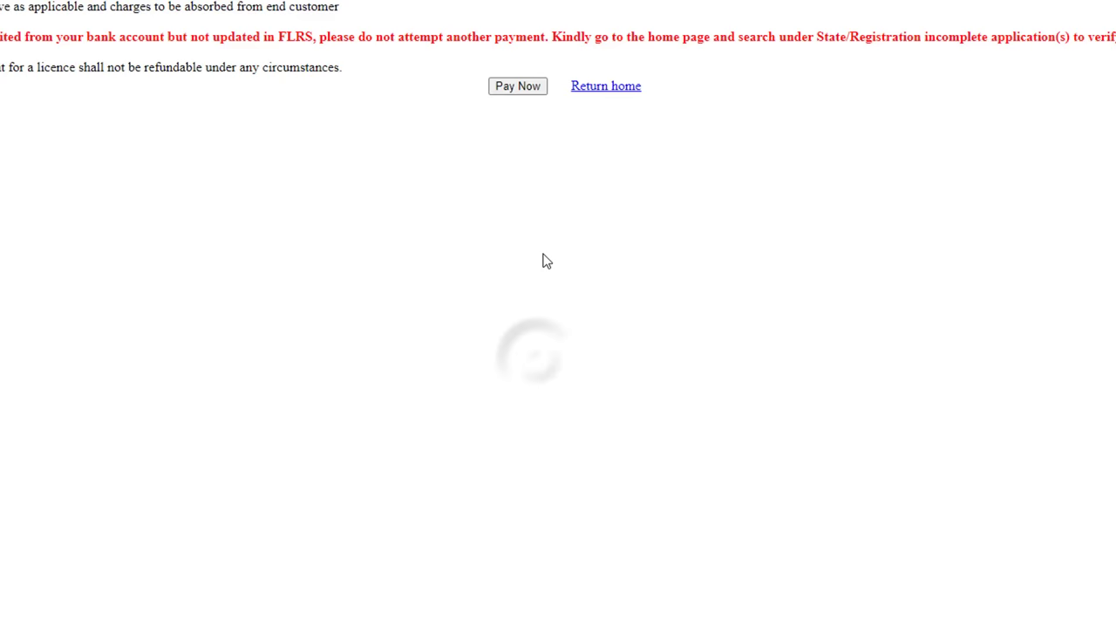
pyautogui.click(517, 91)
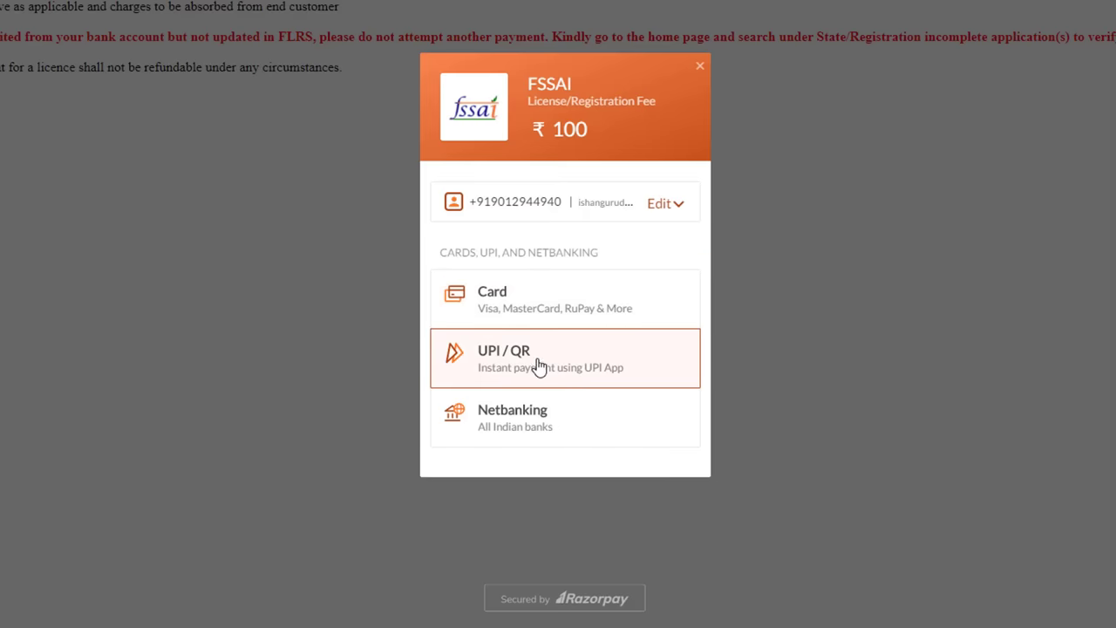
# Step: Pay ₹100 by card without remembering the card, confirming with the one-time code
pyautogui.click(512, 301)
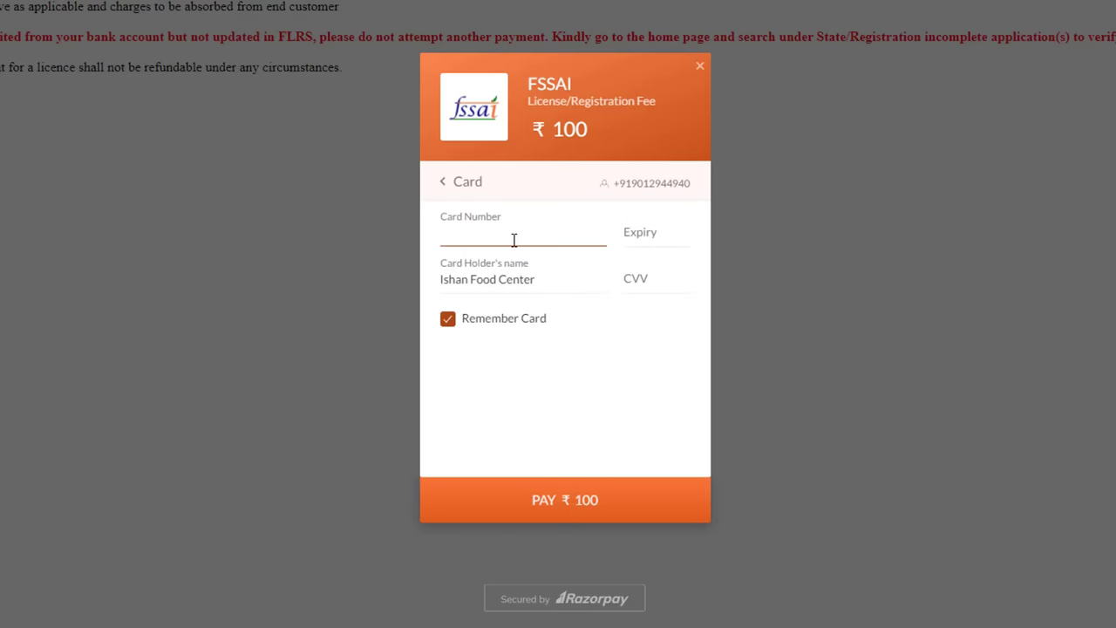
pyautogui.click(661, 238)
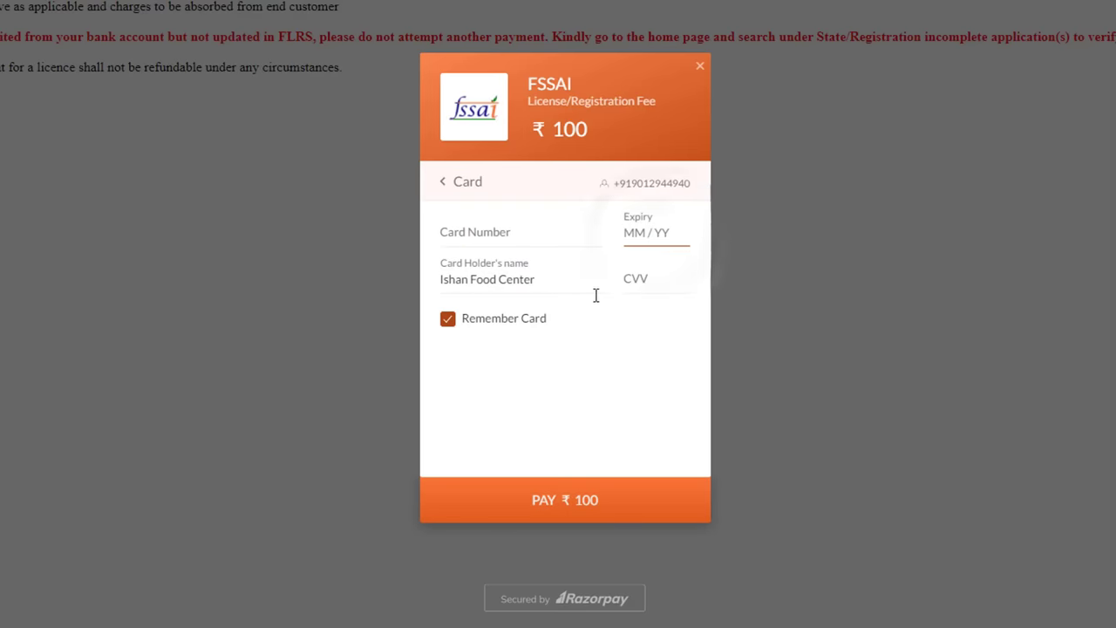
pyautogui.click(448, 322)
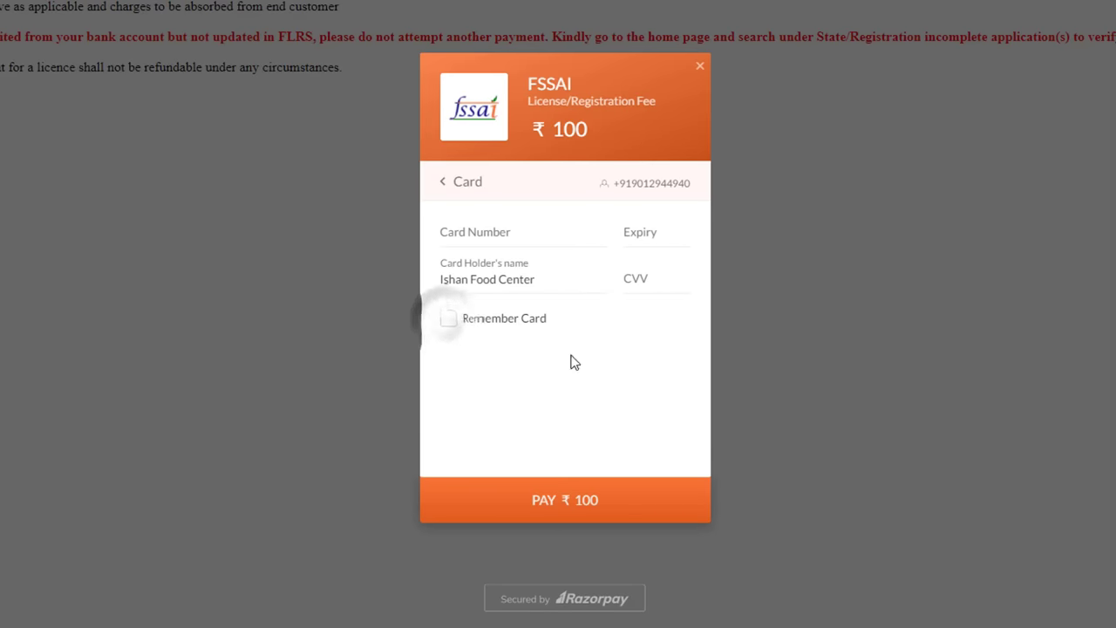
pyautogui.click(587, 513)
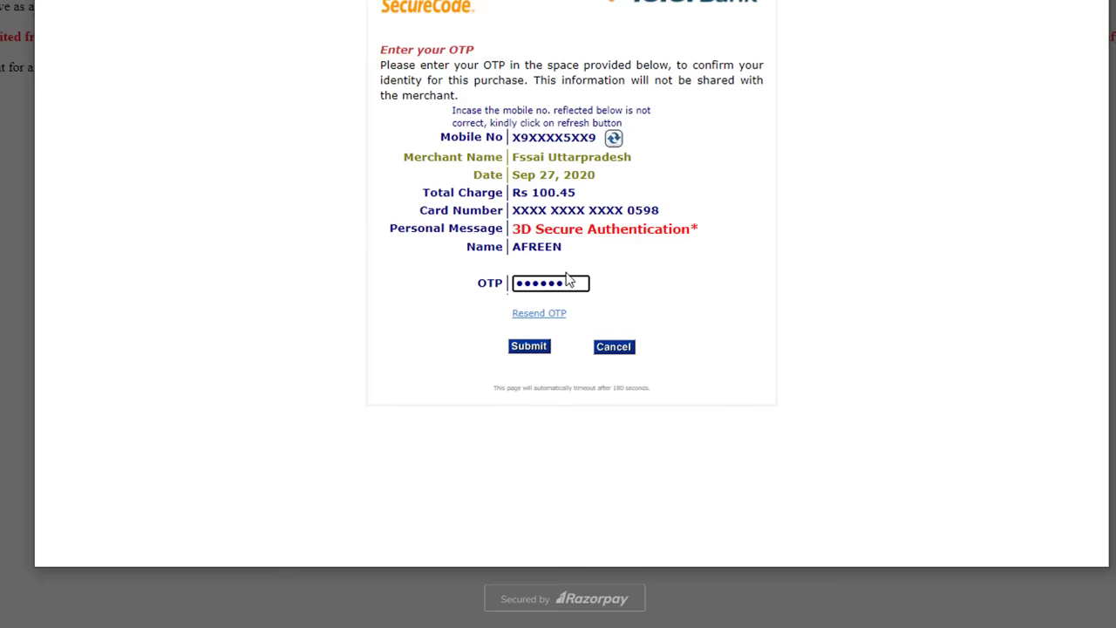
pyautogui.click(540, 347)
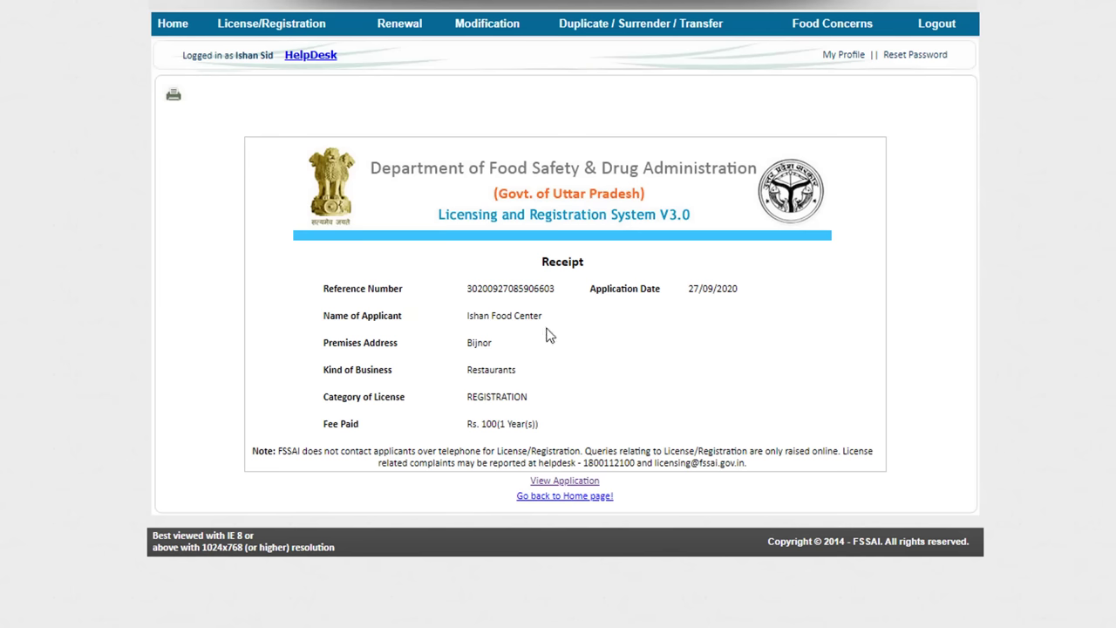
# Step: Save the payment receipt as a PDF
pyautogui.click(174, 97)
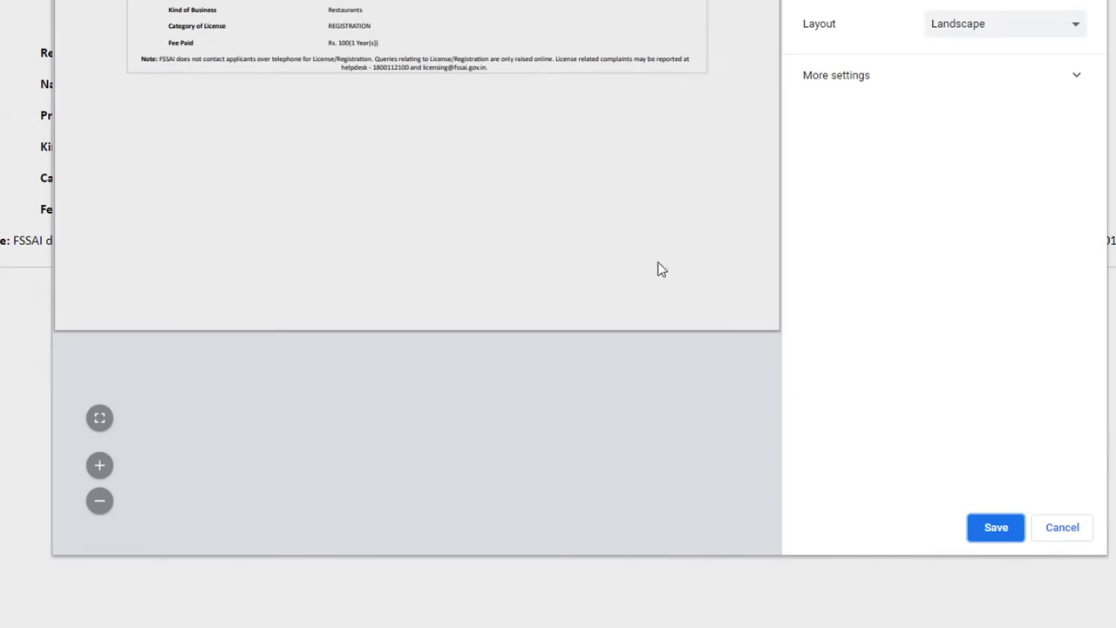
pyautogui.click(998, 527)
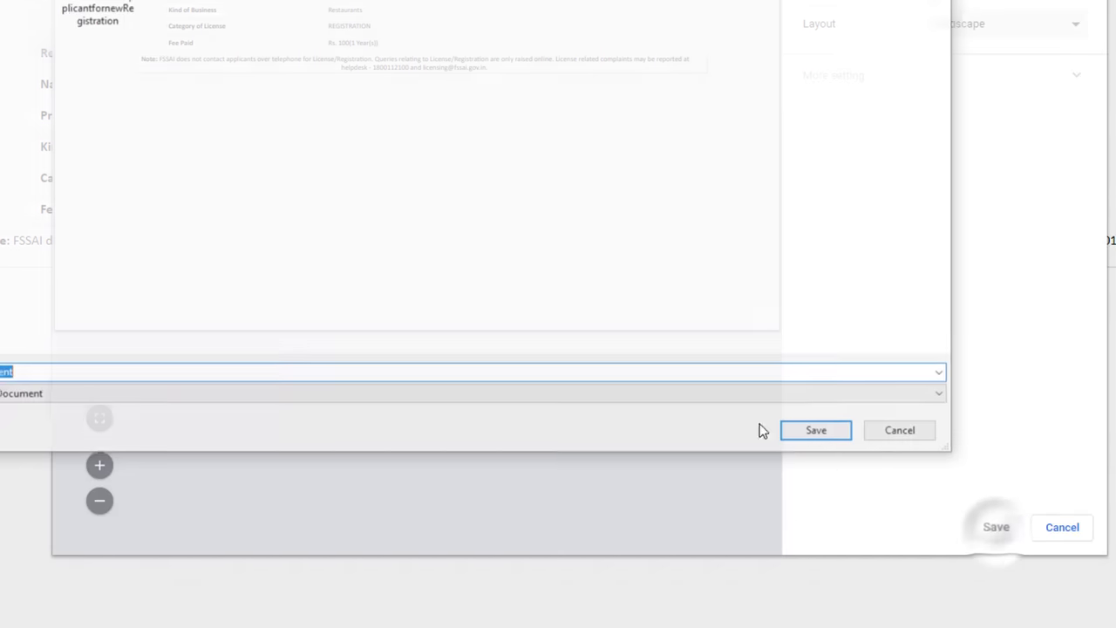
pyautogui.click(822, 434)
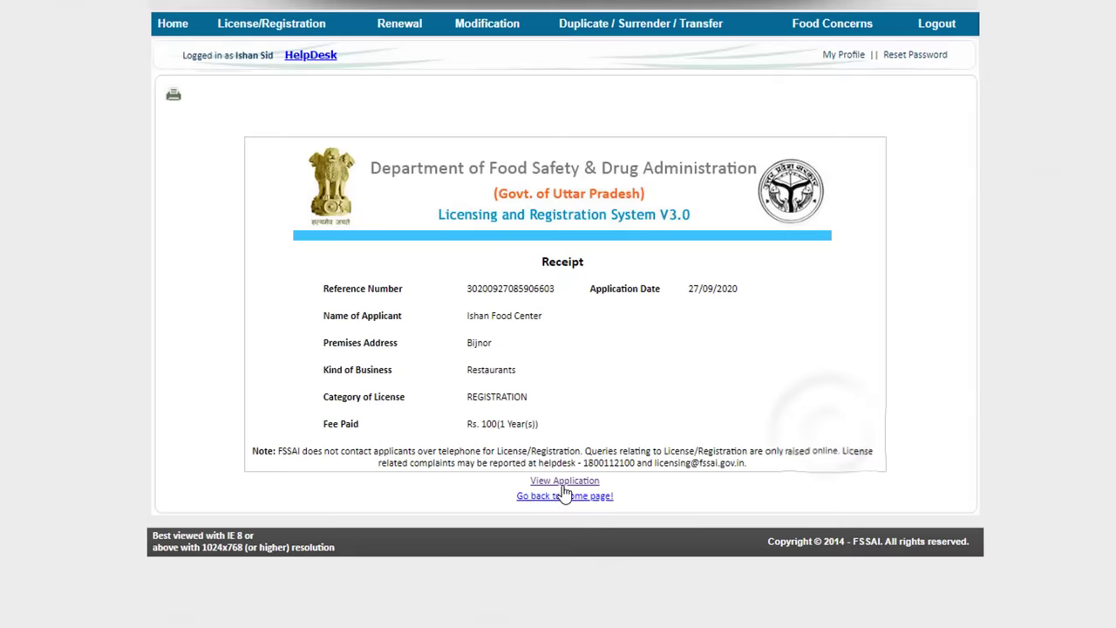
# Step: Review the submitted application's RazorPay payment details, then close it
pyautogui.click(567, 548)
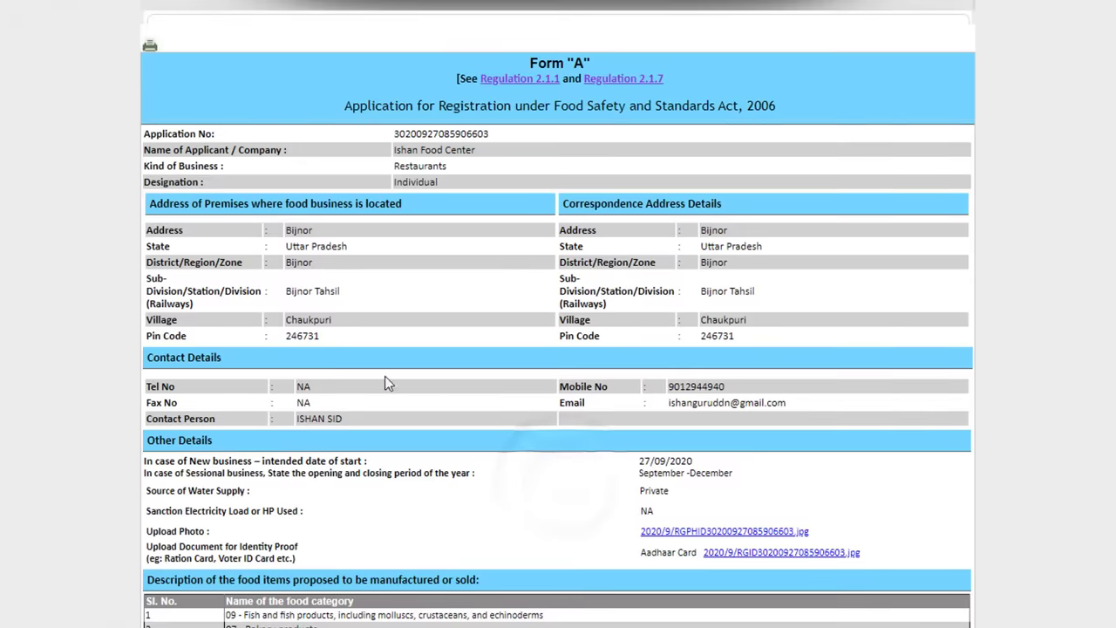
pyautogui.scroll(-3, 385, 379)
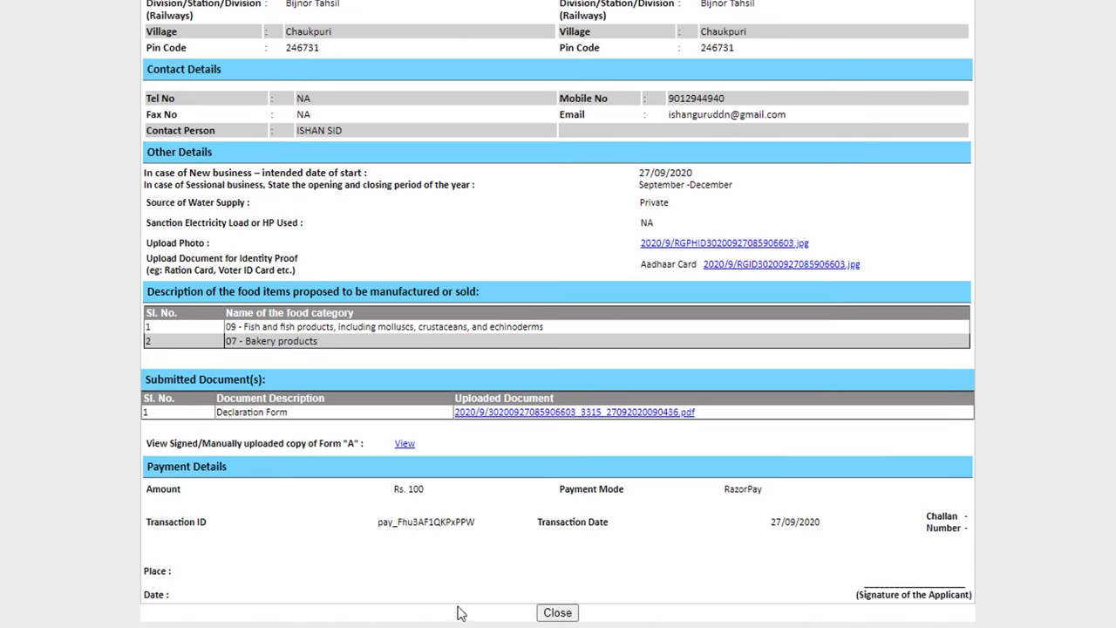
pyautogui.click(557, 612)
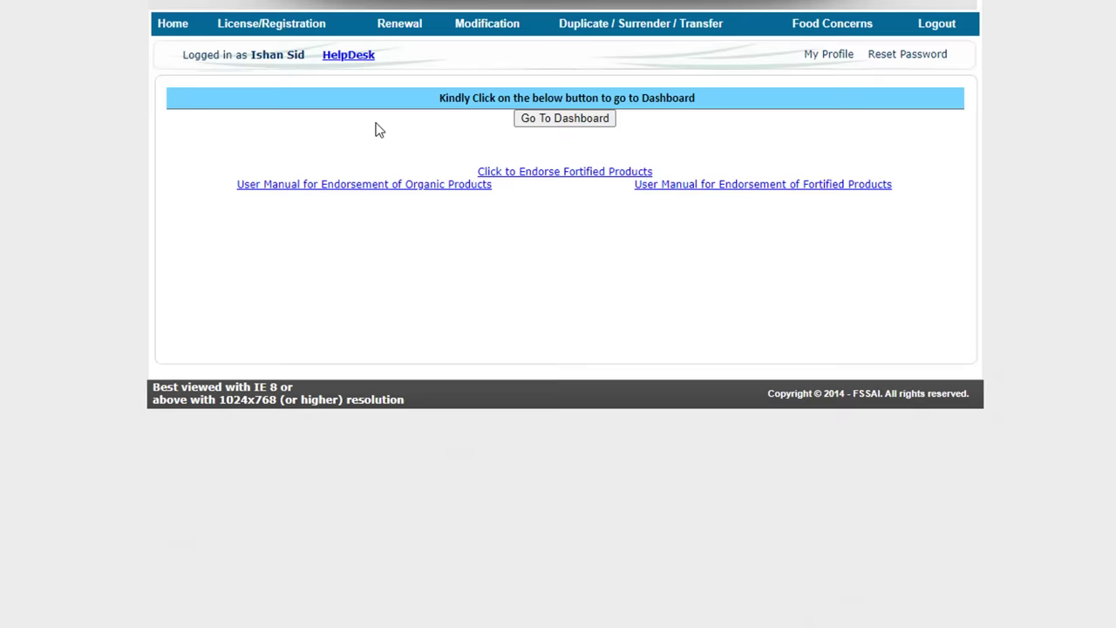
# Step: From the dashboard, search Registration applications to see the status Application In Process
pyautogui.click(585, 125)
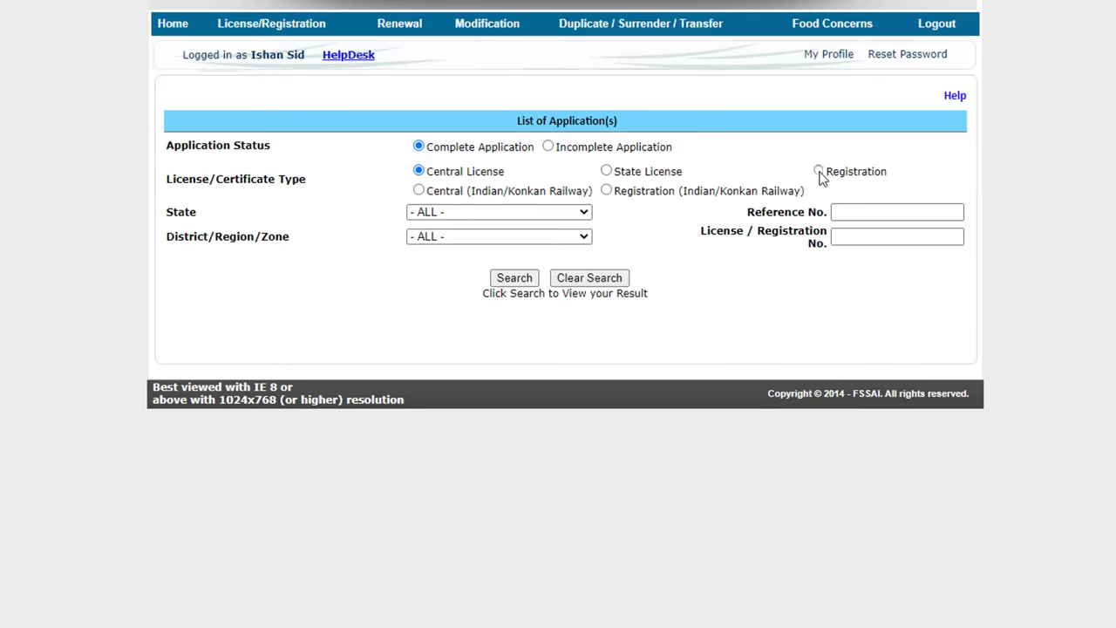
pyautogui.click(819, 170)
pyautogui.click(523, 279)
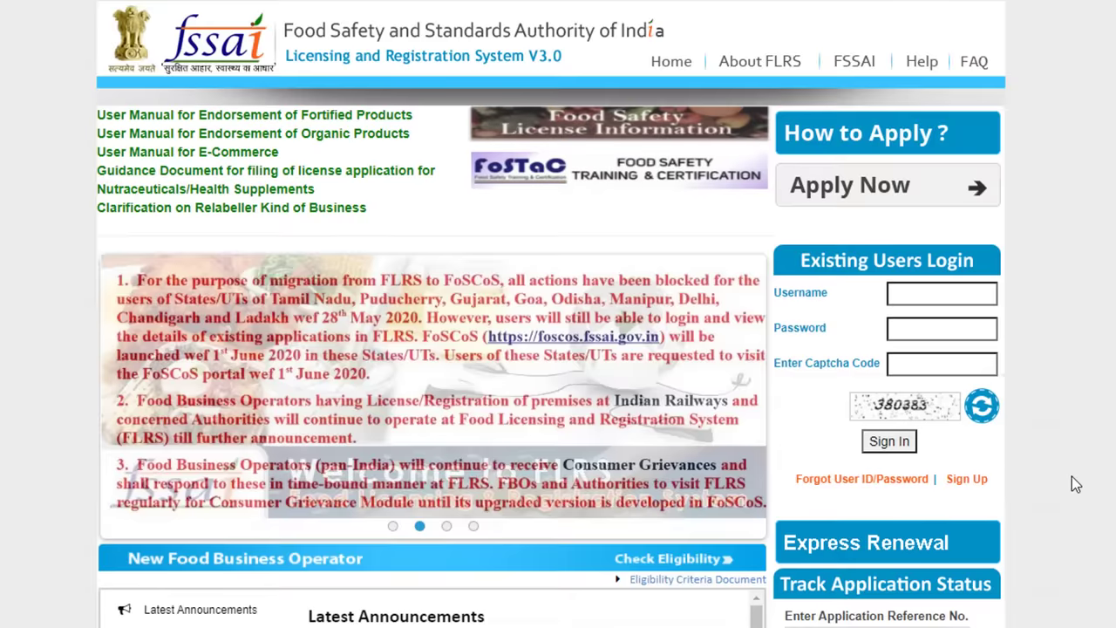
# Step: Scroll down the FLRS home page toward Track Application Status
pyautogui.scroll(-1, 1071, 476)
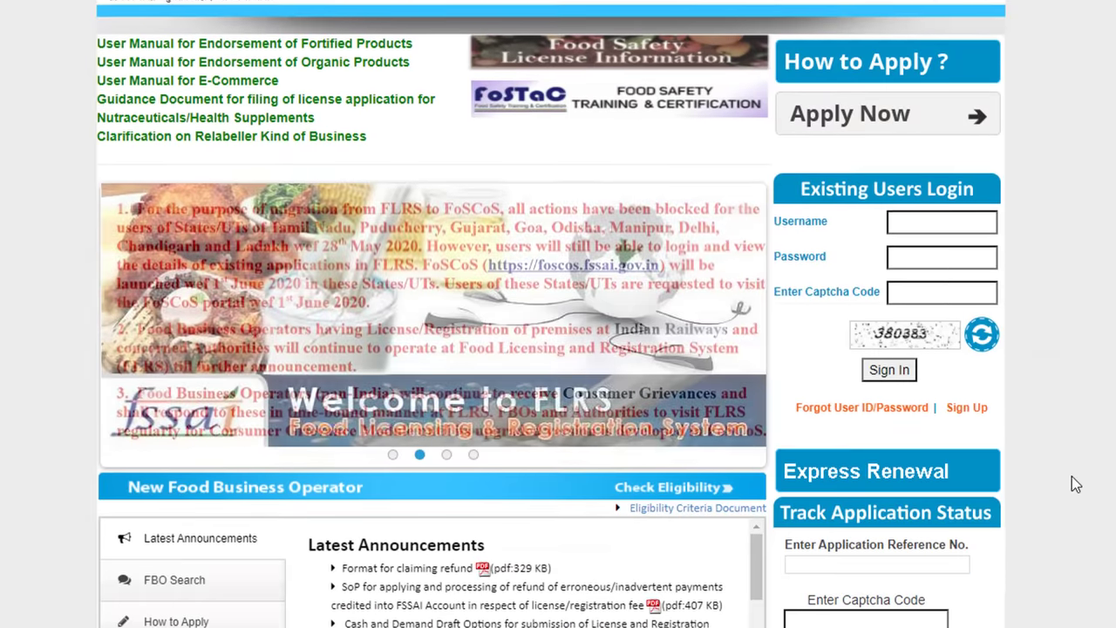
pyautogui.scroll(-1, 937, 563)
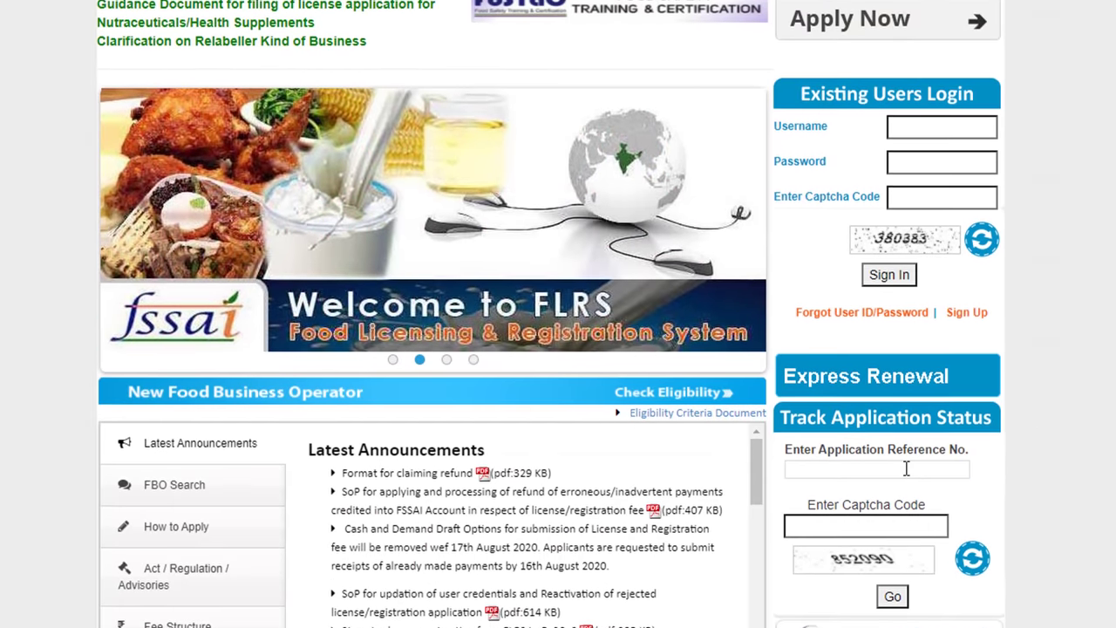